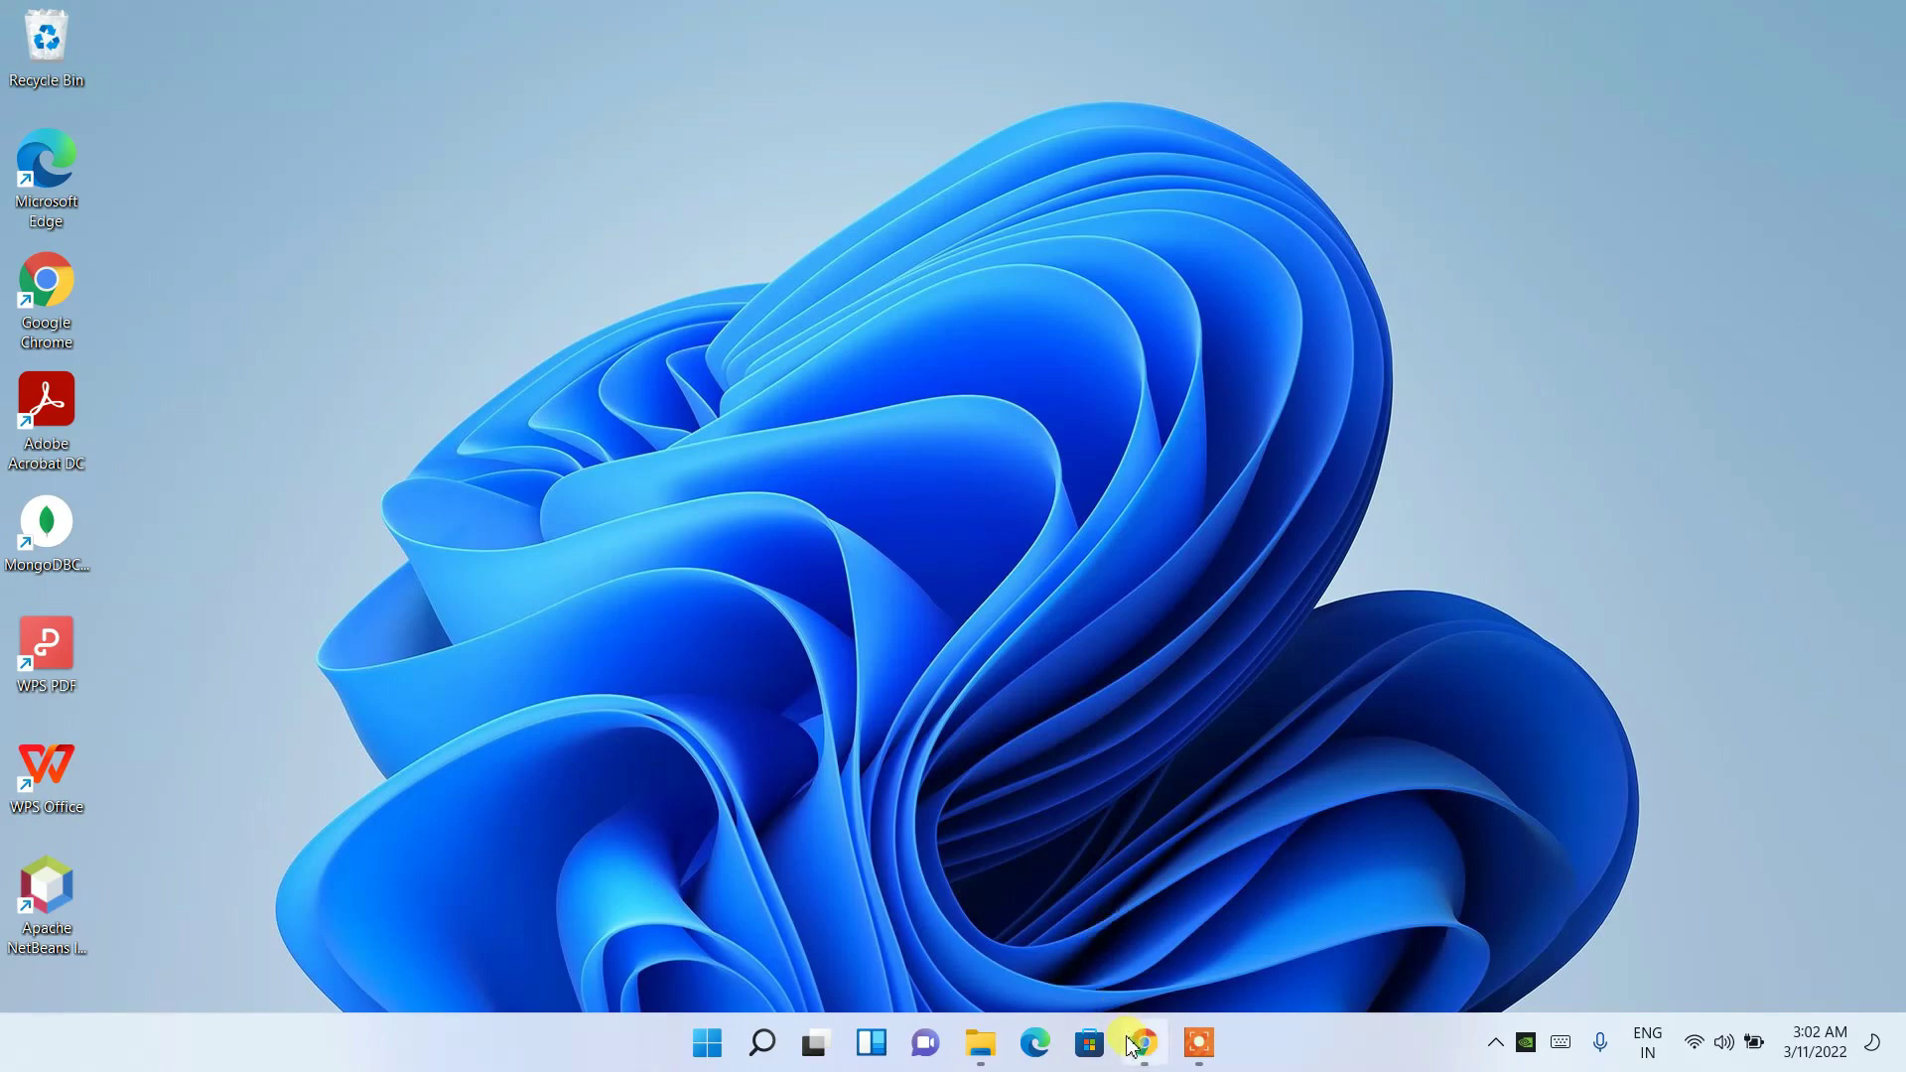
Step: Restore the Google Chrome window showing a blank New Tab page from the taskbar
{"action": "left_click", "coordinate": [1144, 1042]}
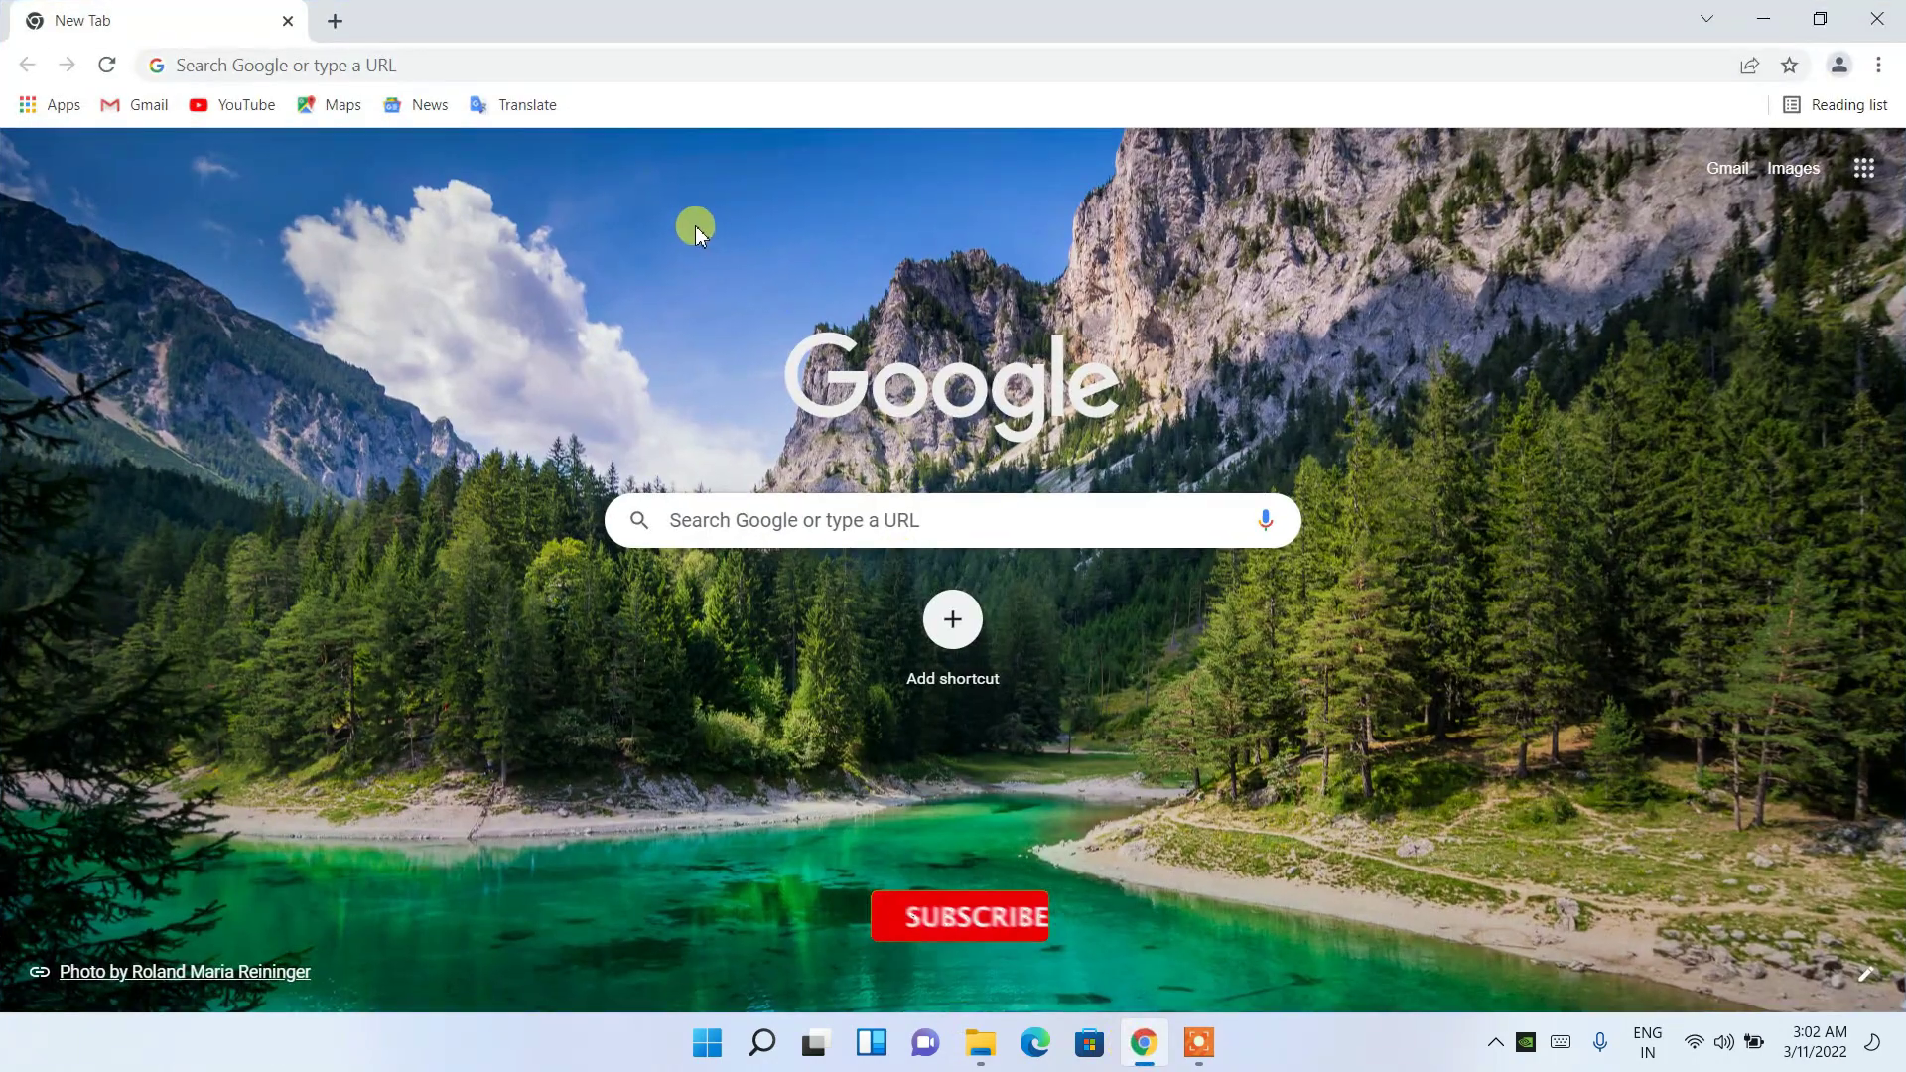
Step: Search Google for 'notepad++ download' using the address bar suggestion
{"action": "left_click", "coordinate": [726, 65]}
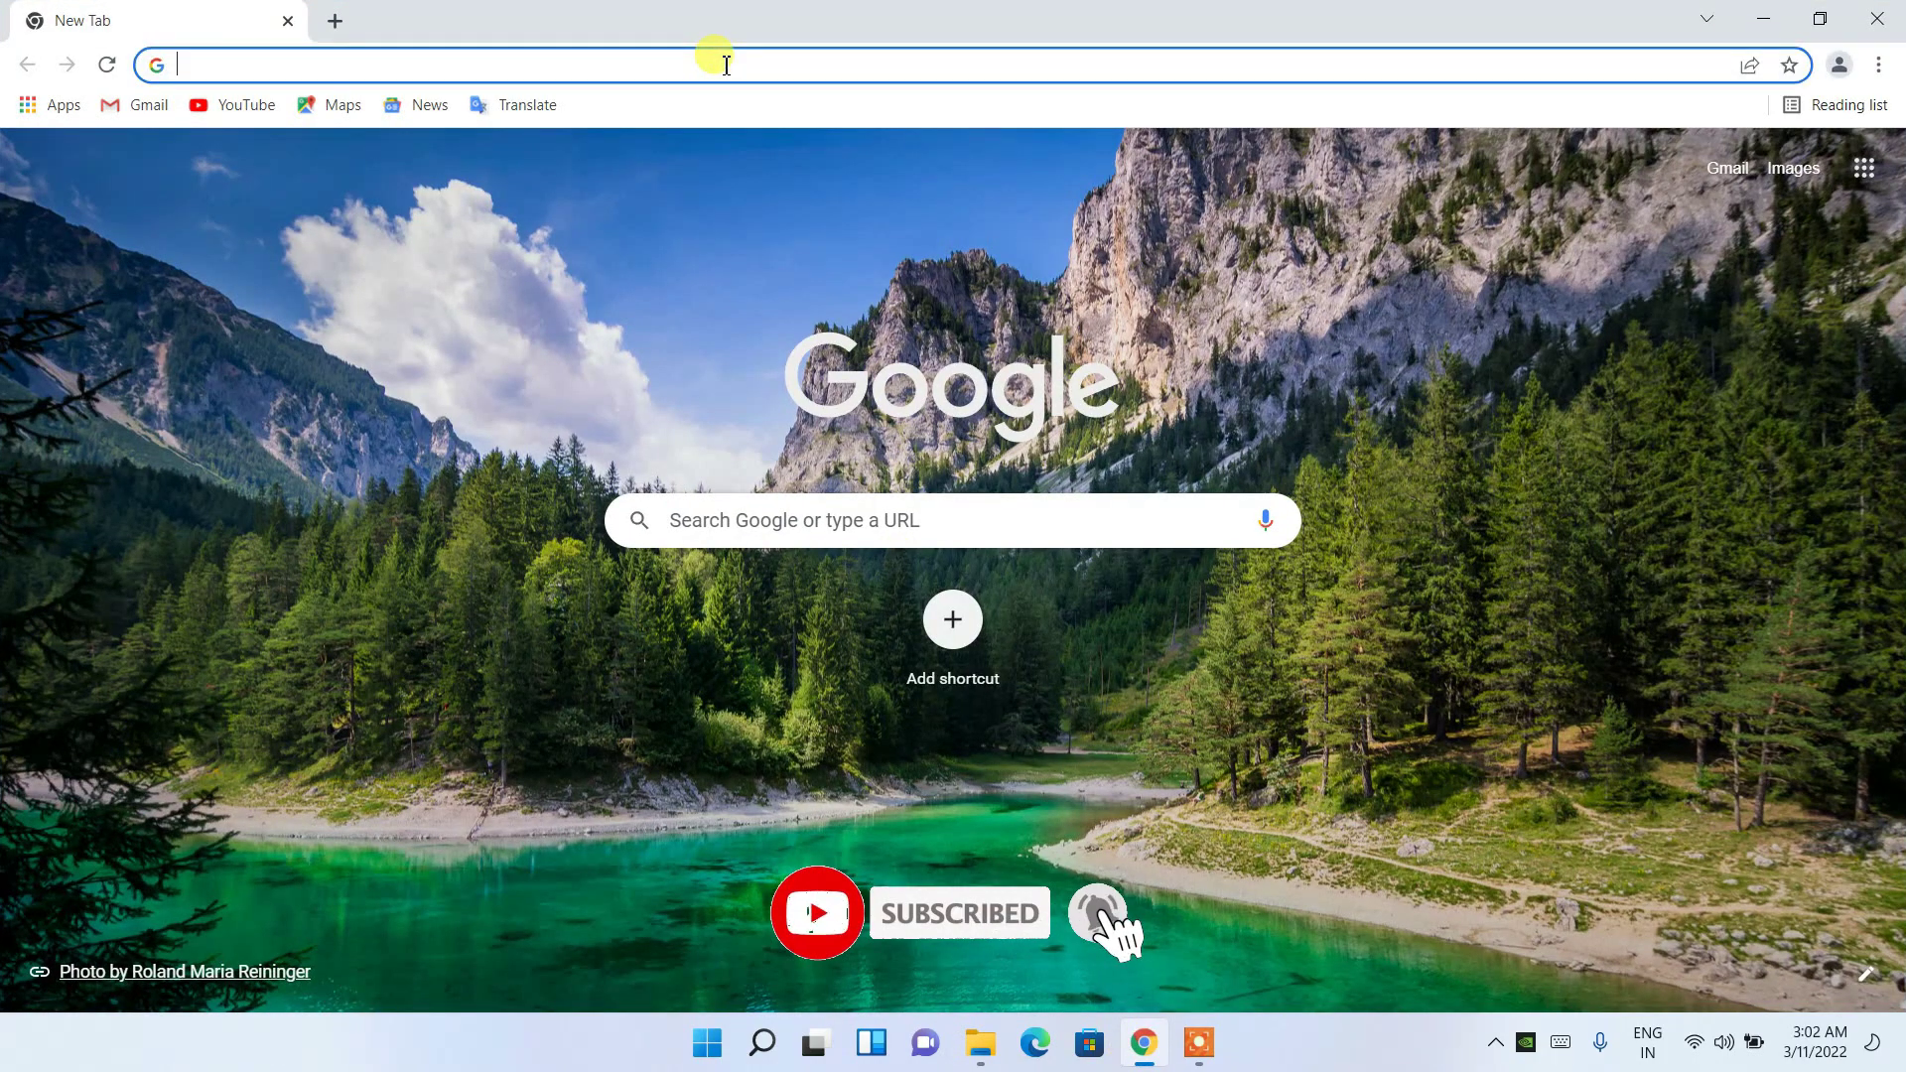
{"action": "type", "text": "nodepad"}
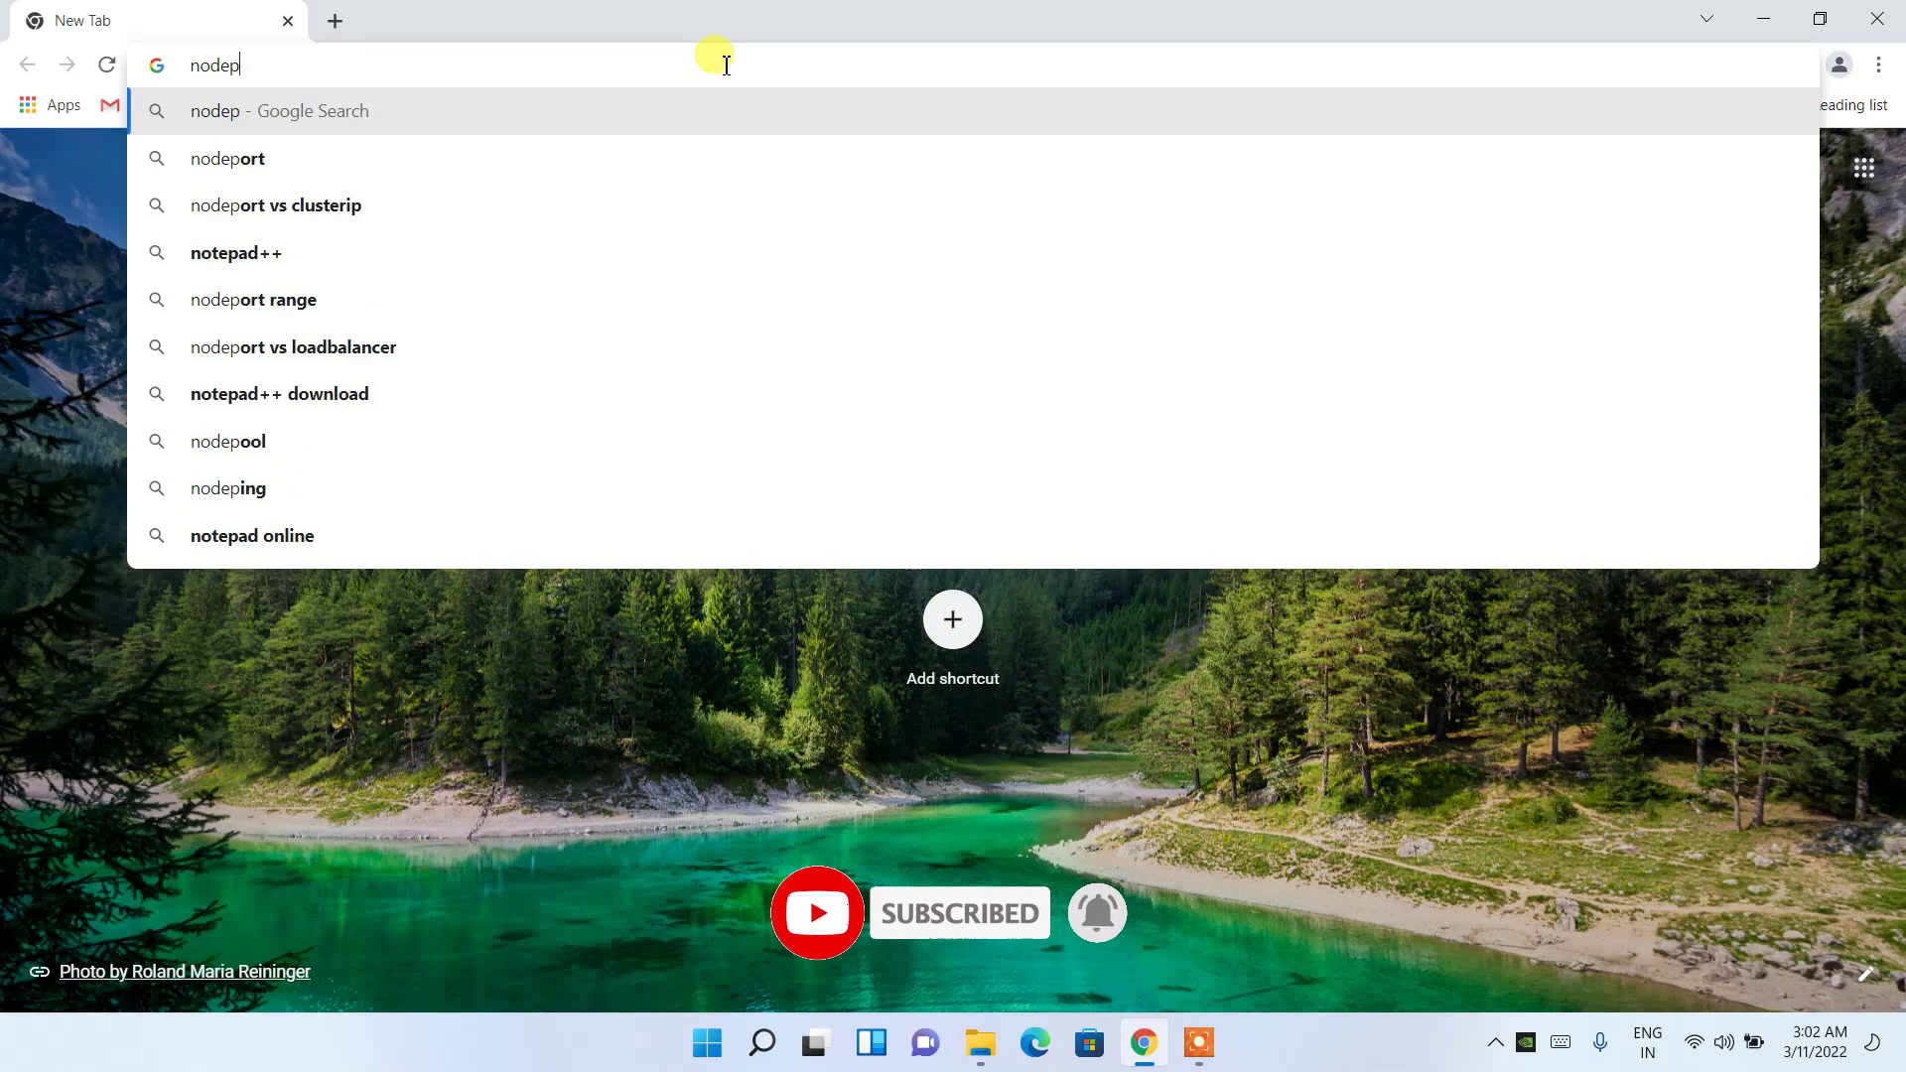
{"action": "key", "text": "Down"}
{"action": "key", "text": "Down"}
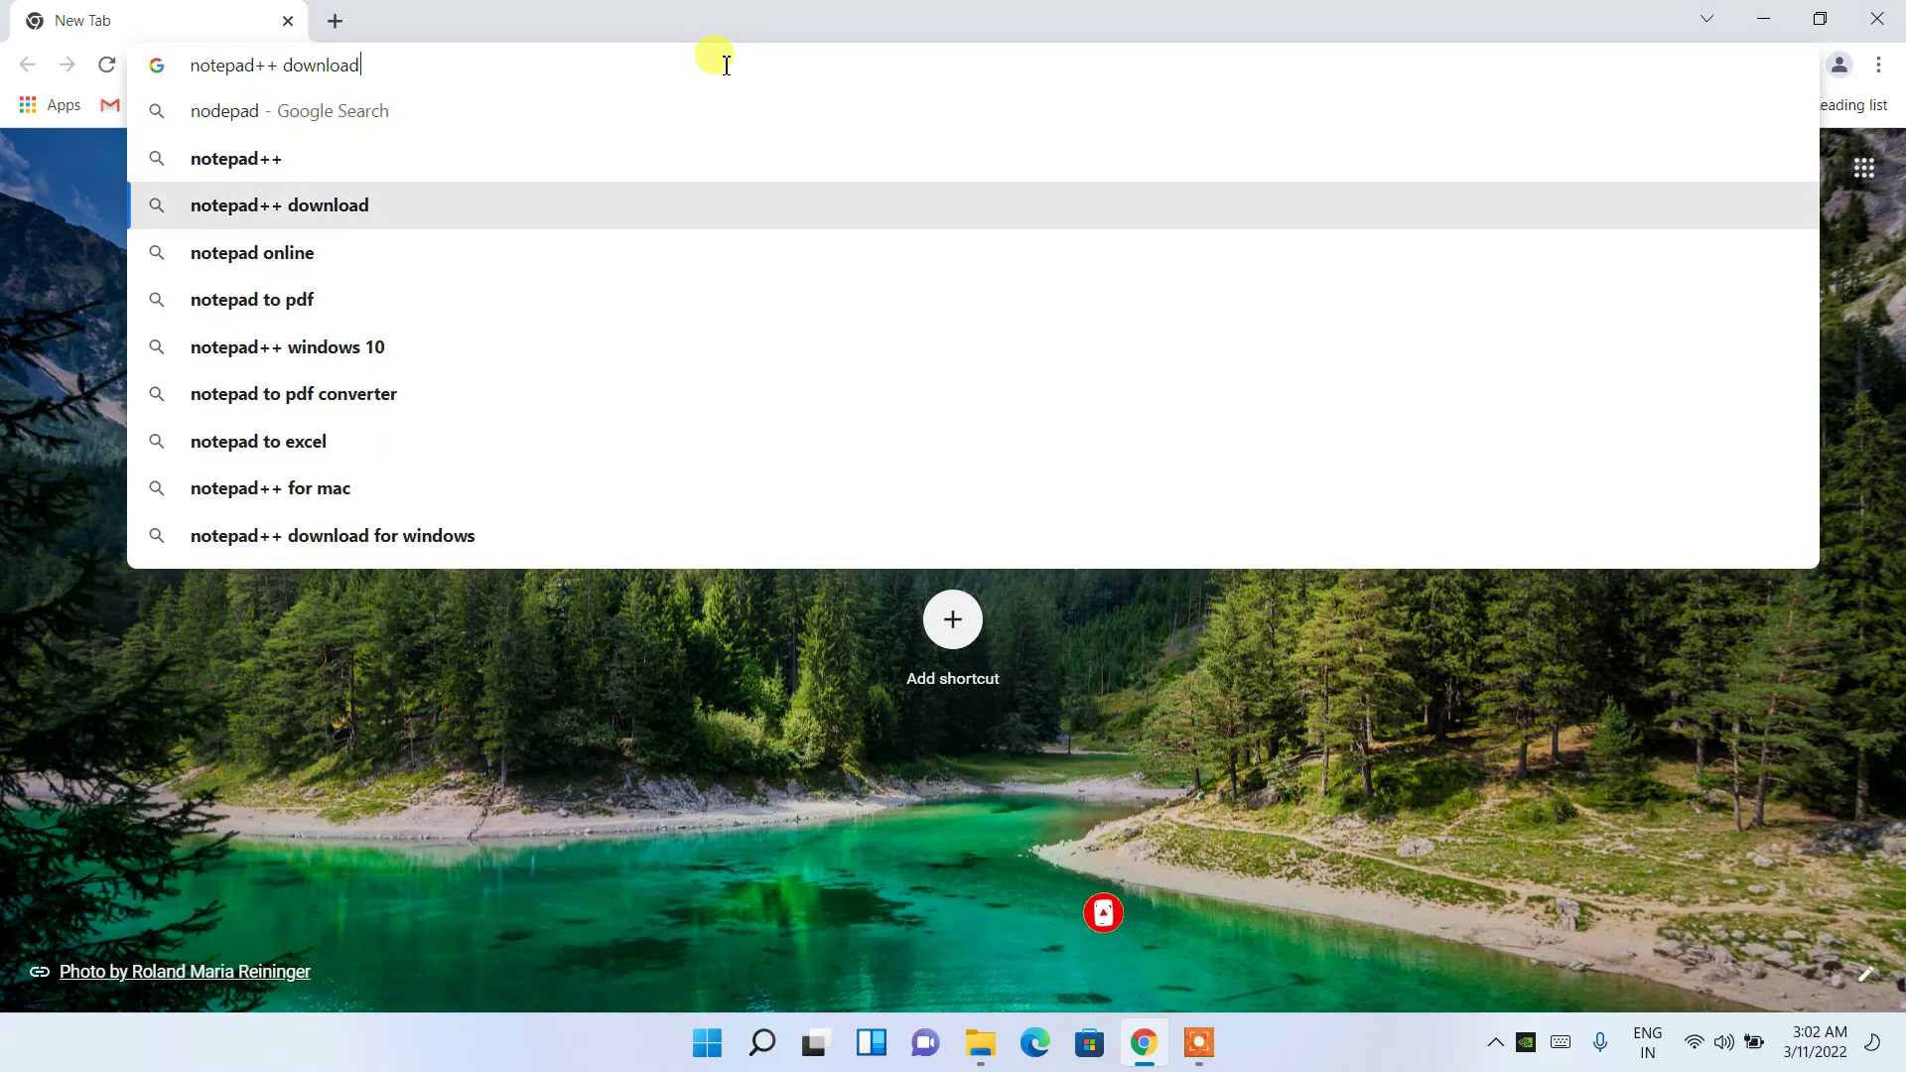
{"action": "key", "text": "Return"}
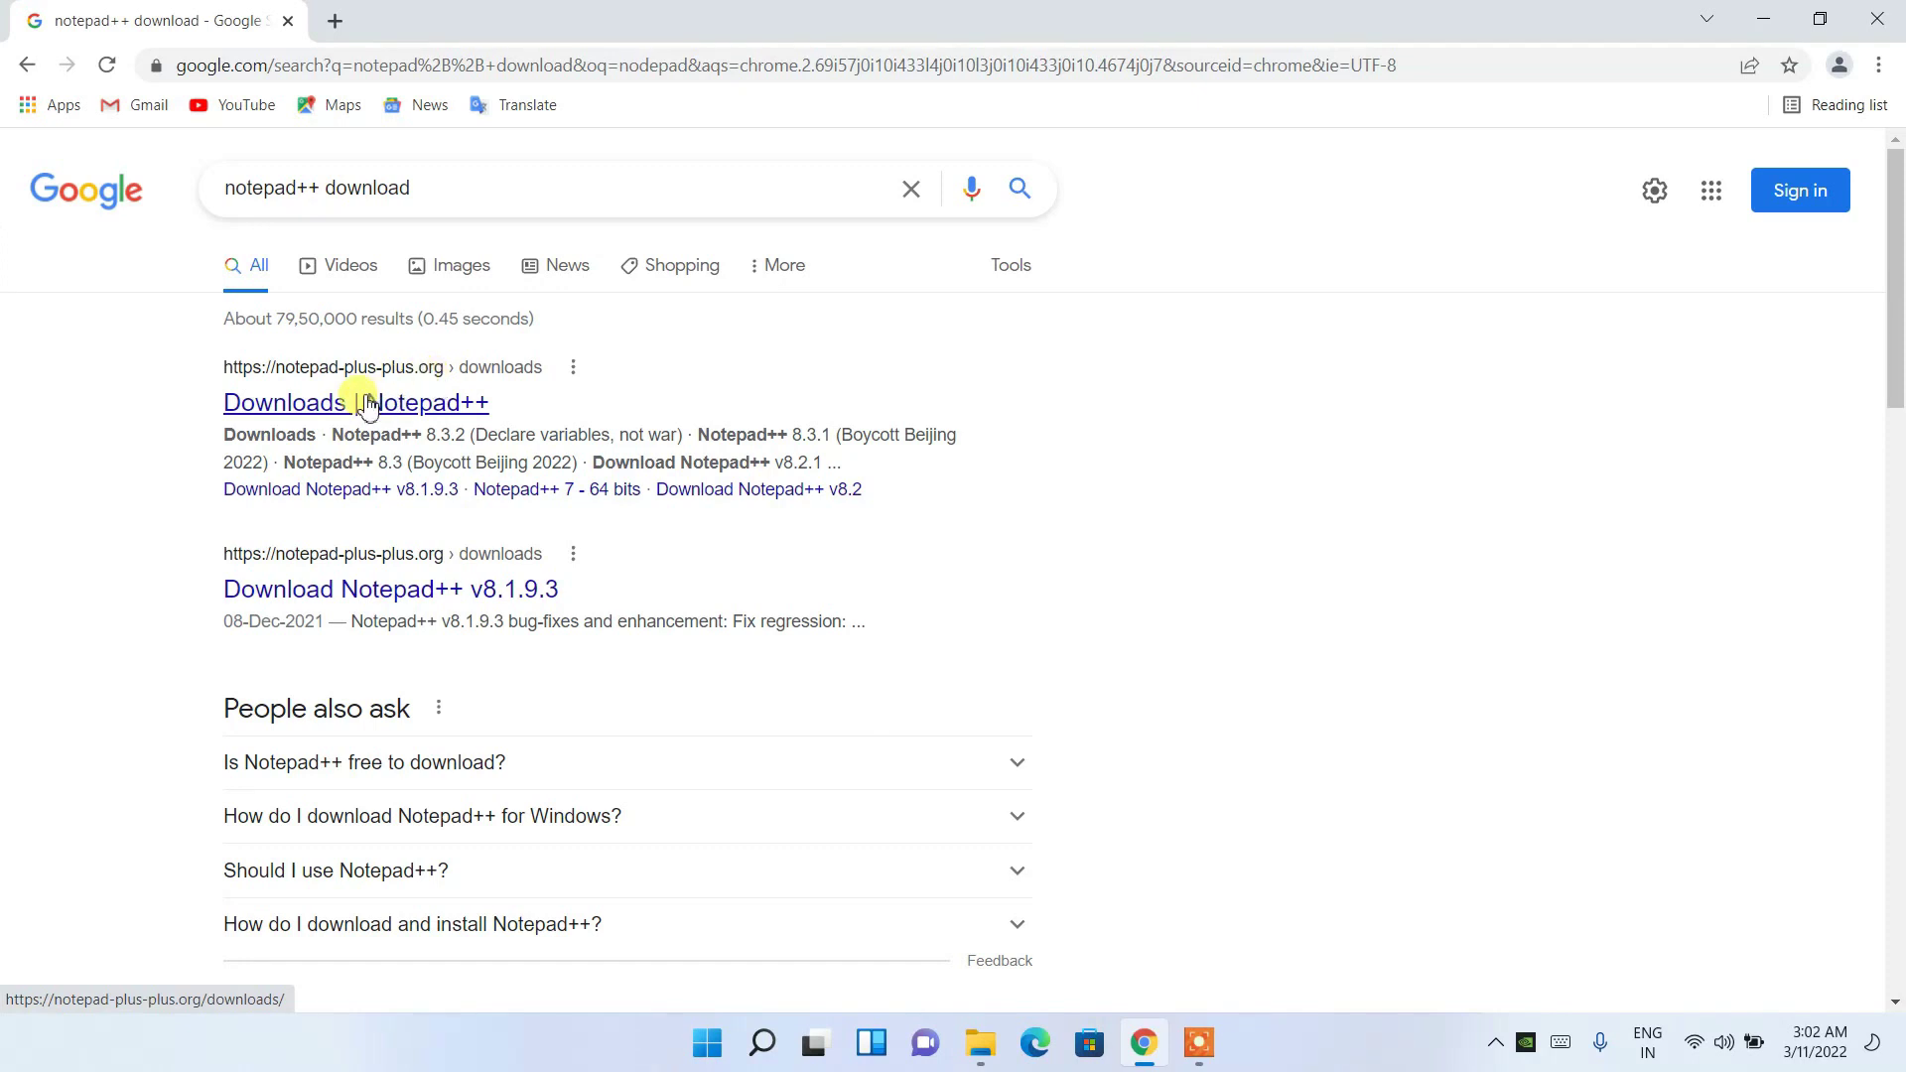
Step: Open the 'Downloads | Notepad++' result, then the 8.3.2 'Declare variables, not war' release page
{"action": "left_click", "coordinate": [443, 414]}
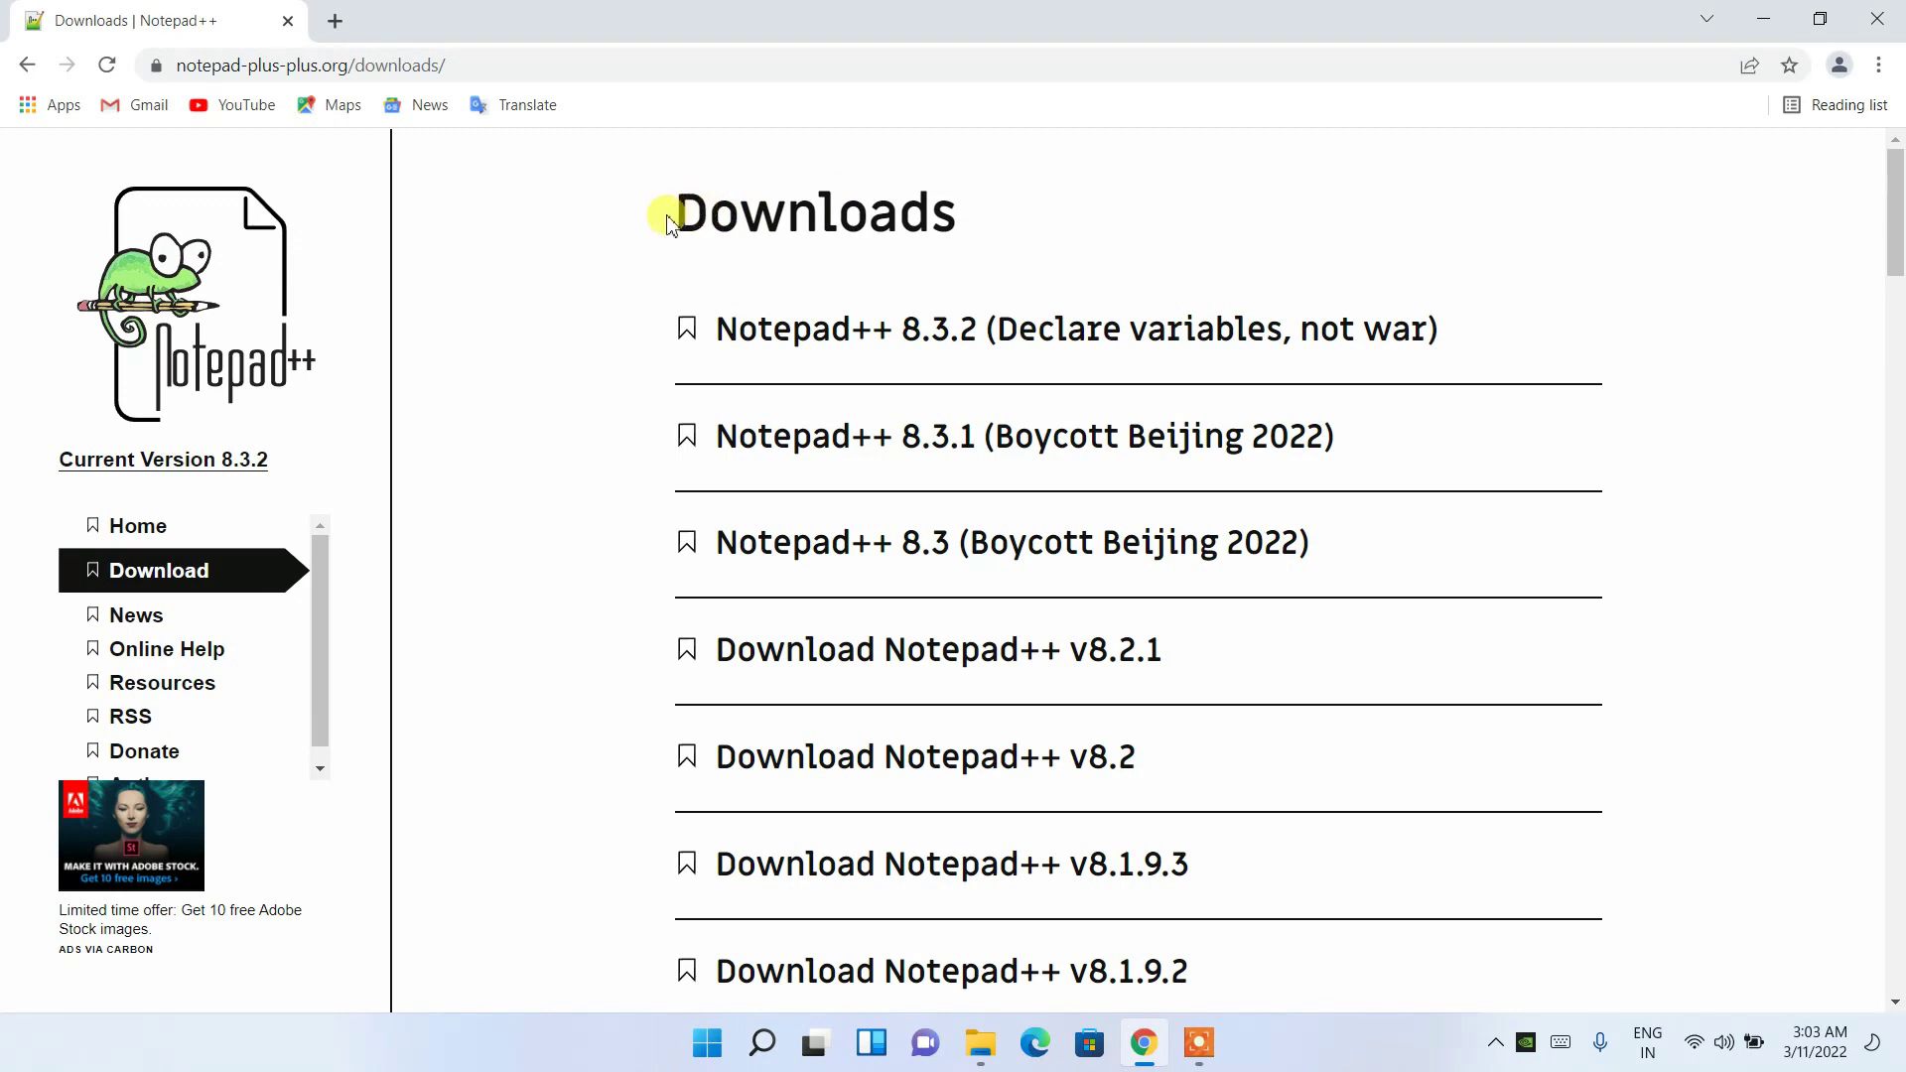
{"action": "left_click_drag", "start_coordinate": [668, 224], "coordinate": [991, 226]}
{"action": "left_click", "coordinate": [991, 226]}
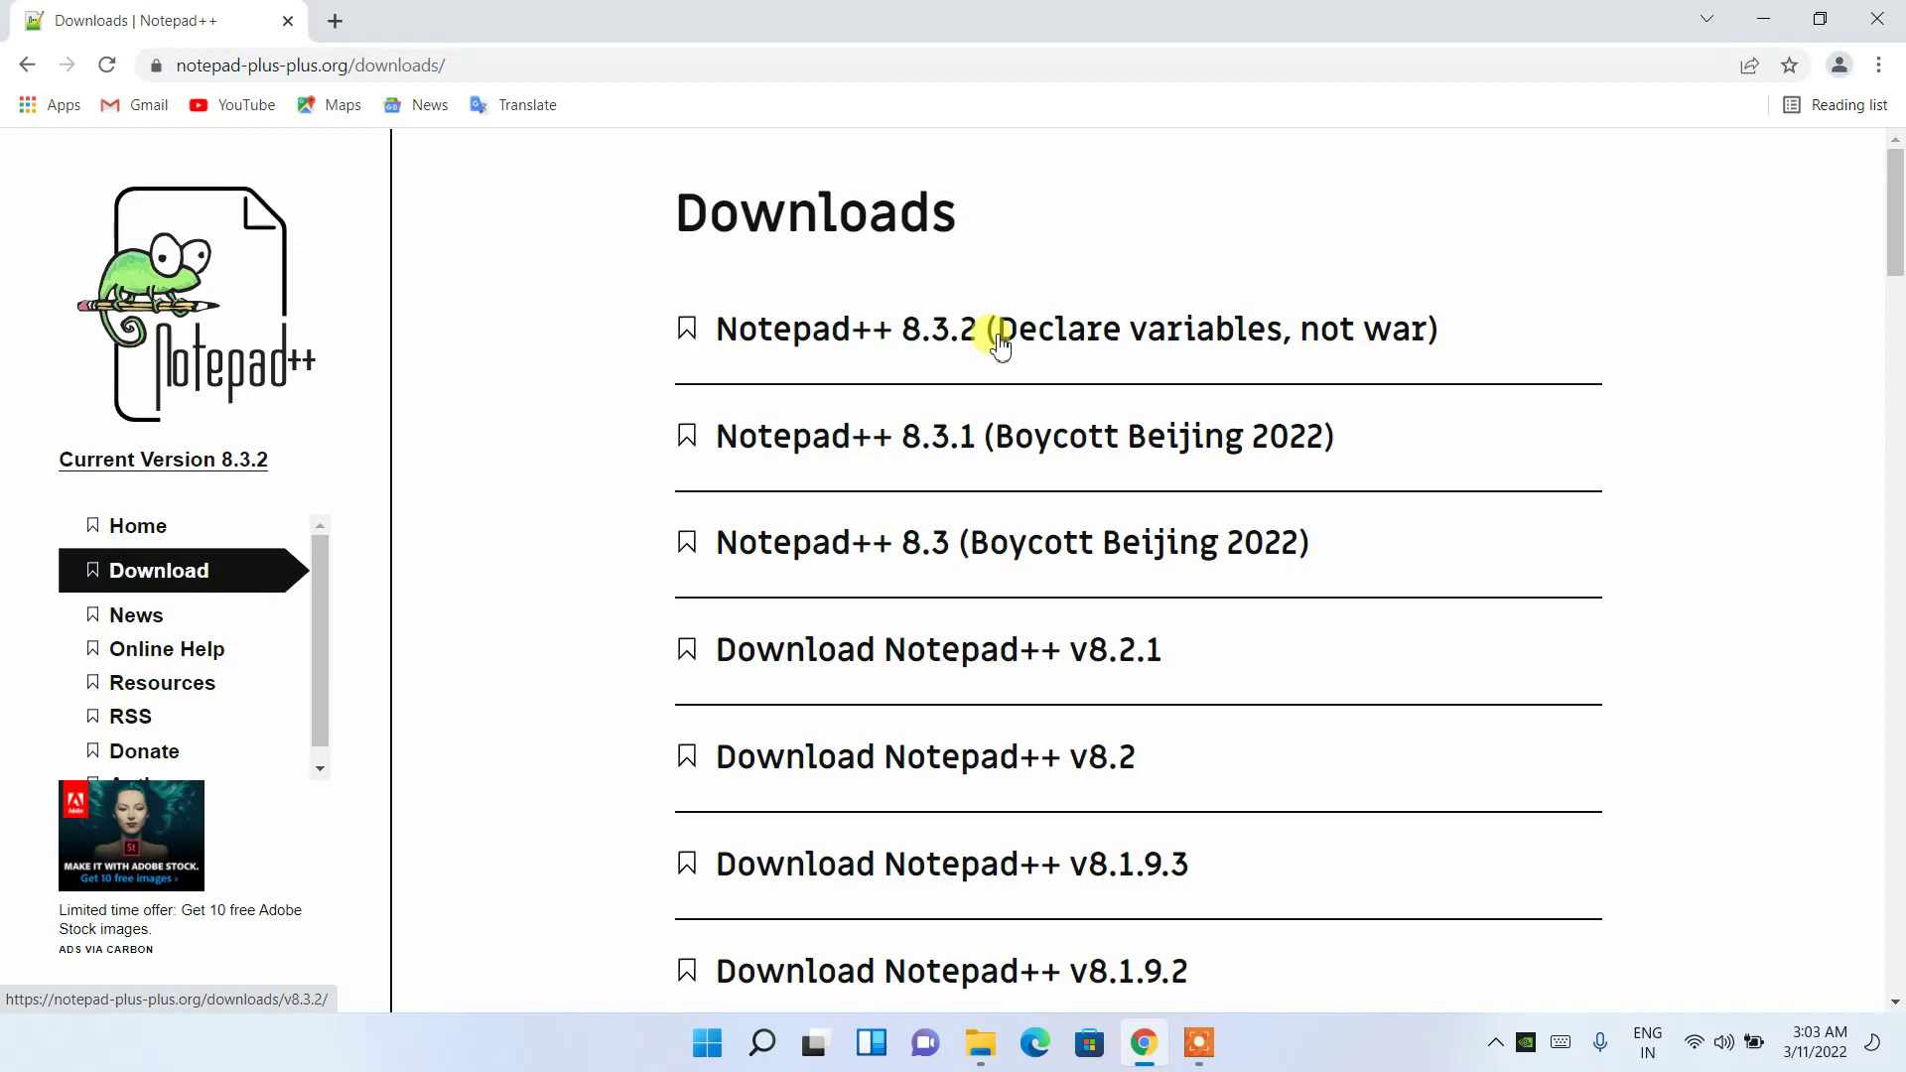
{"action": "left_click", "coordinate": [864, 335]}
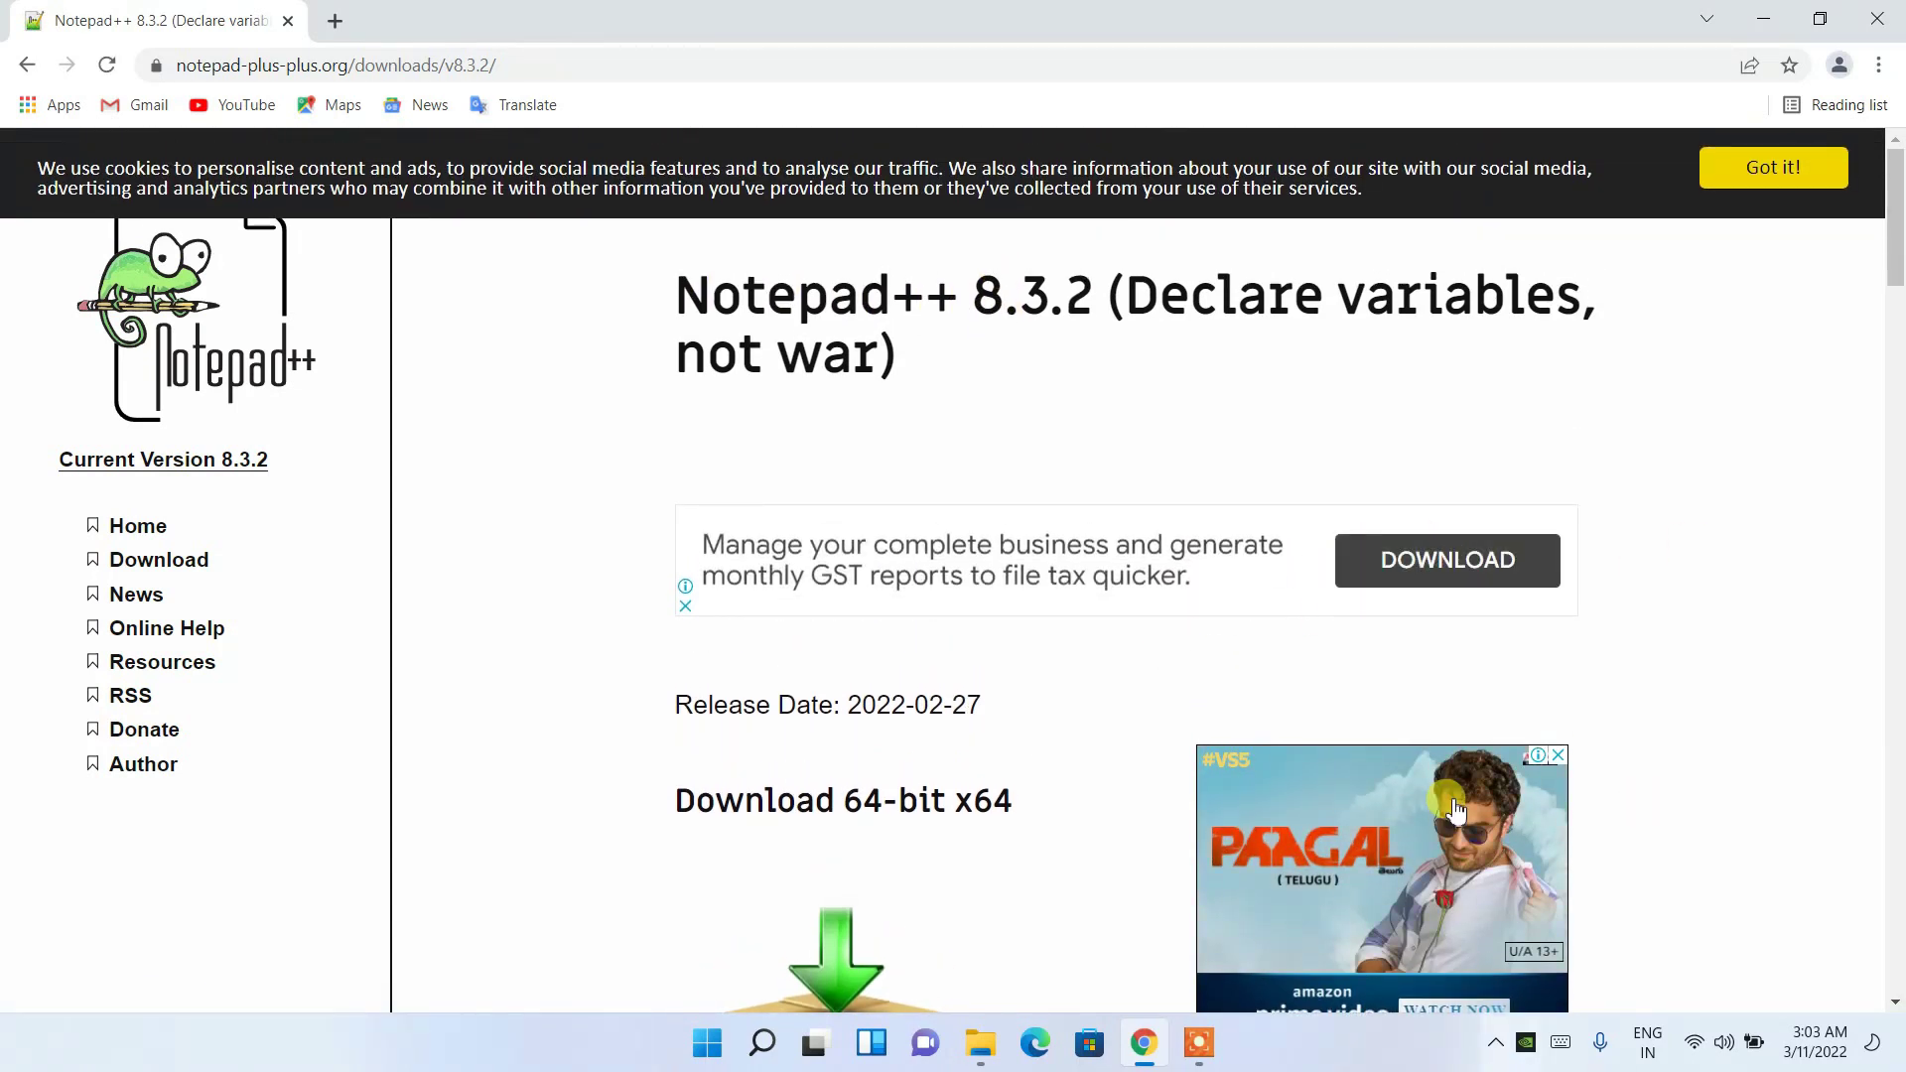
Step: Download and run the 64-bit Notepad++ 8.3.2 installer, then minimize Chrome
{"action": "scroll", "coordinate": [1610, 670], "scroll_direction": "down", "scroll_amount": 5}
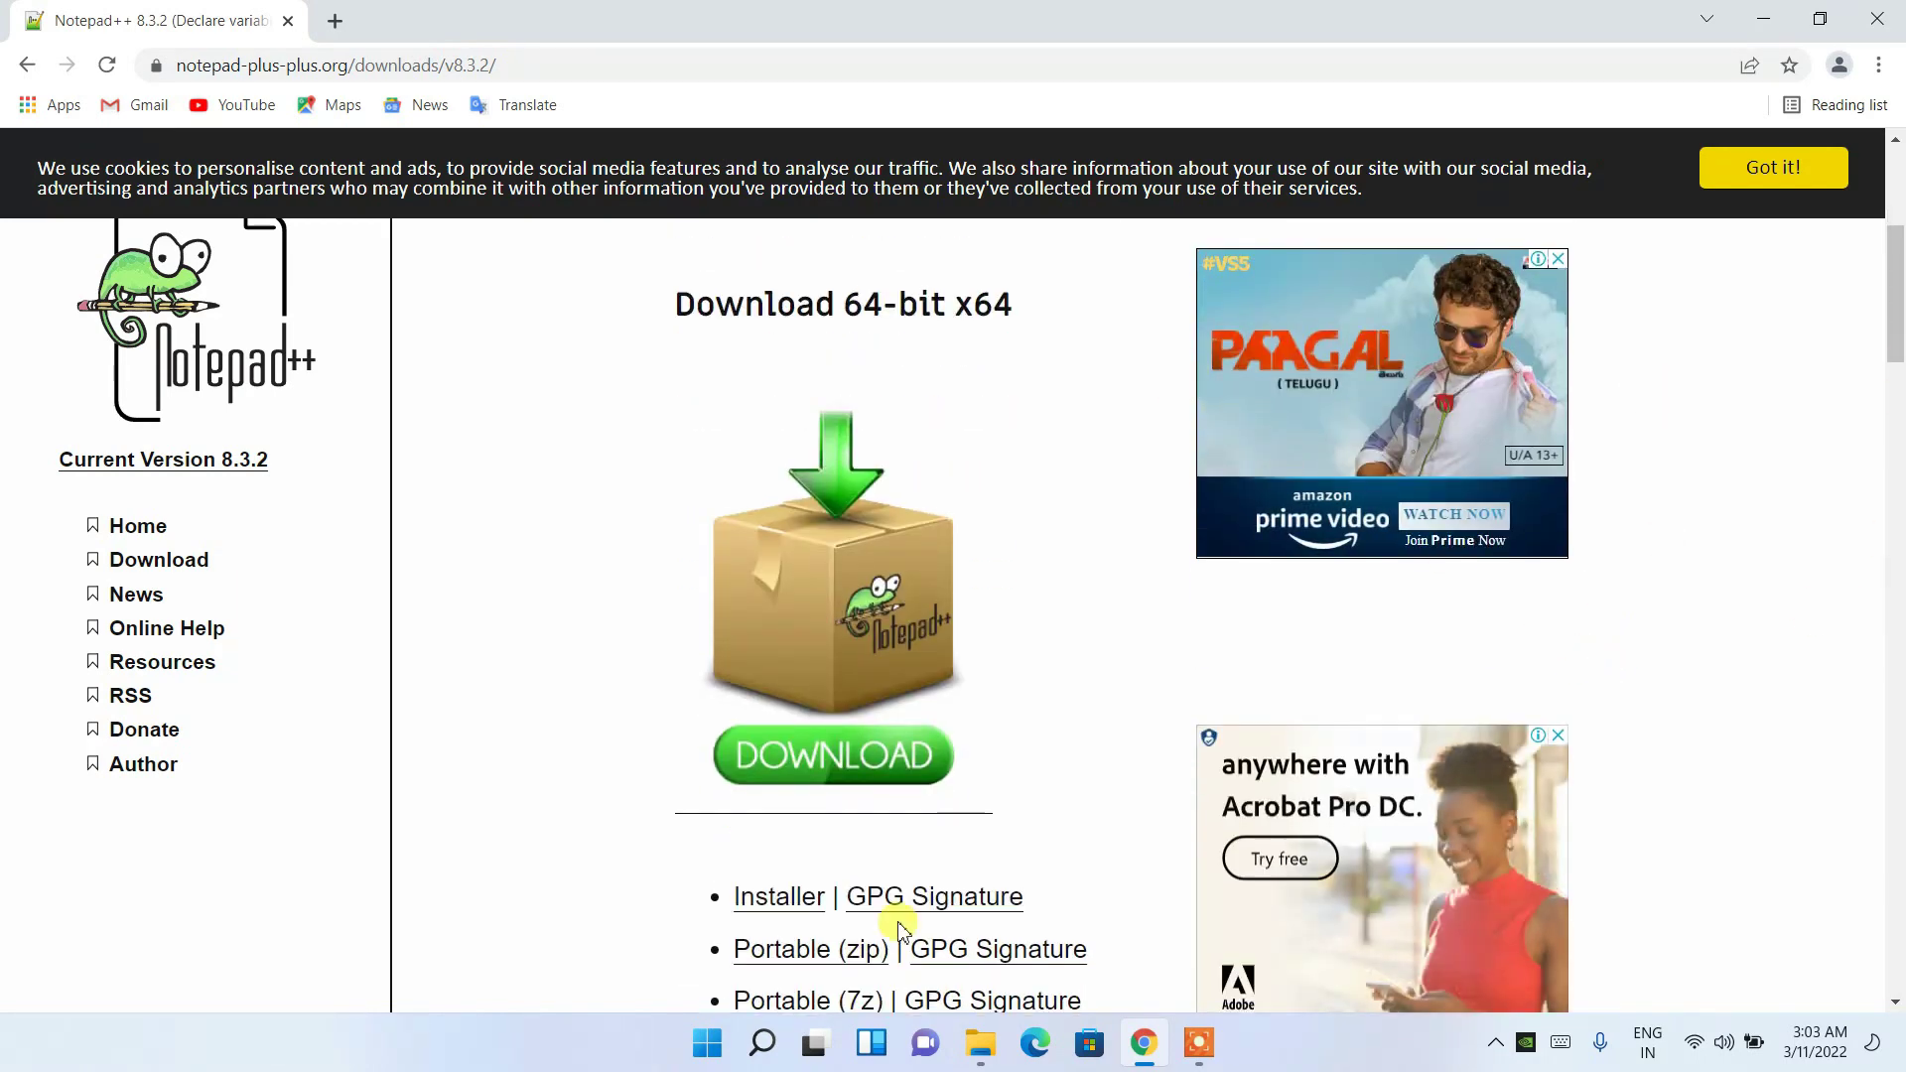
{"action": "left_click", "coordinate": [826, 766]}
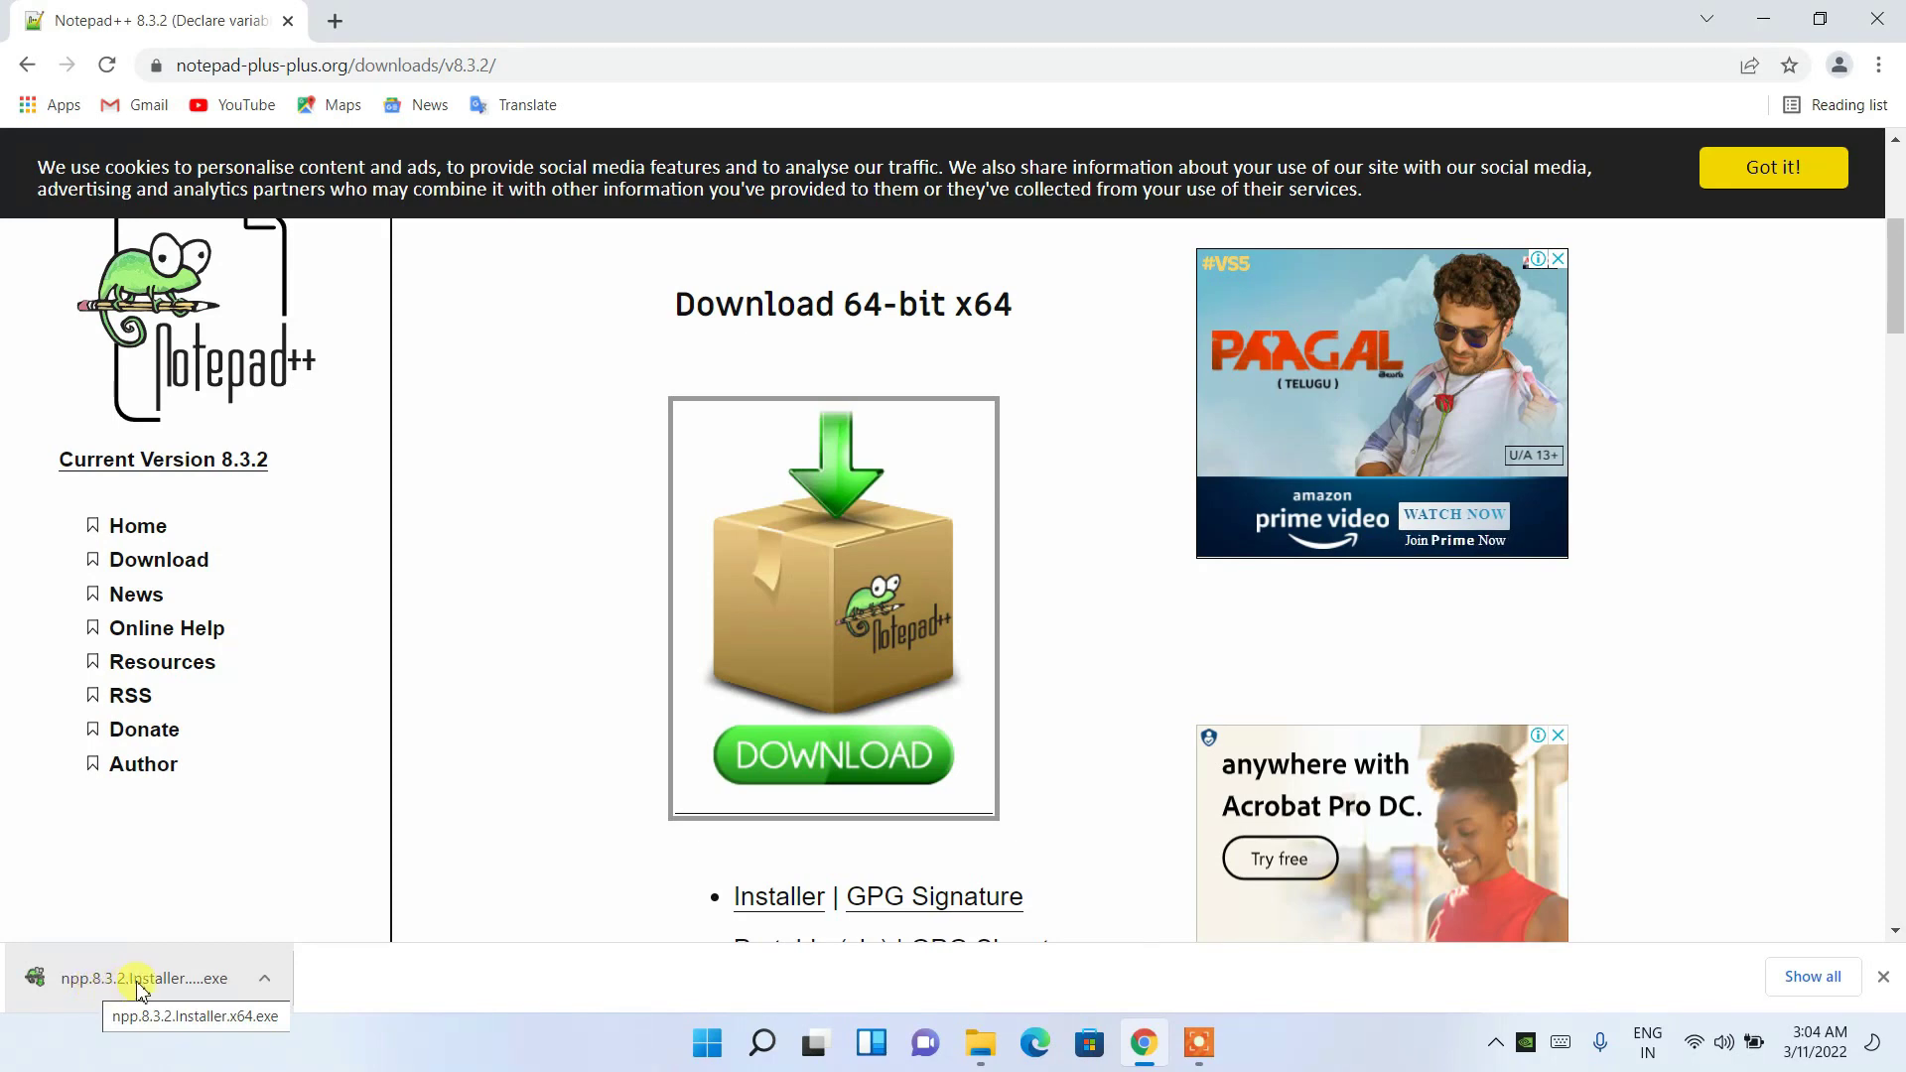
{"action": "left_click", "coordinate": [105, 990]}
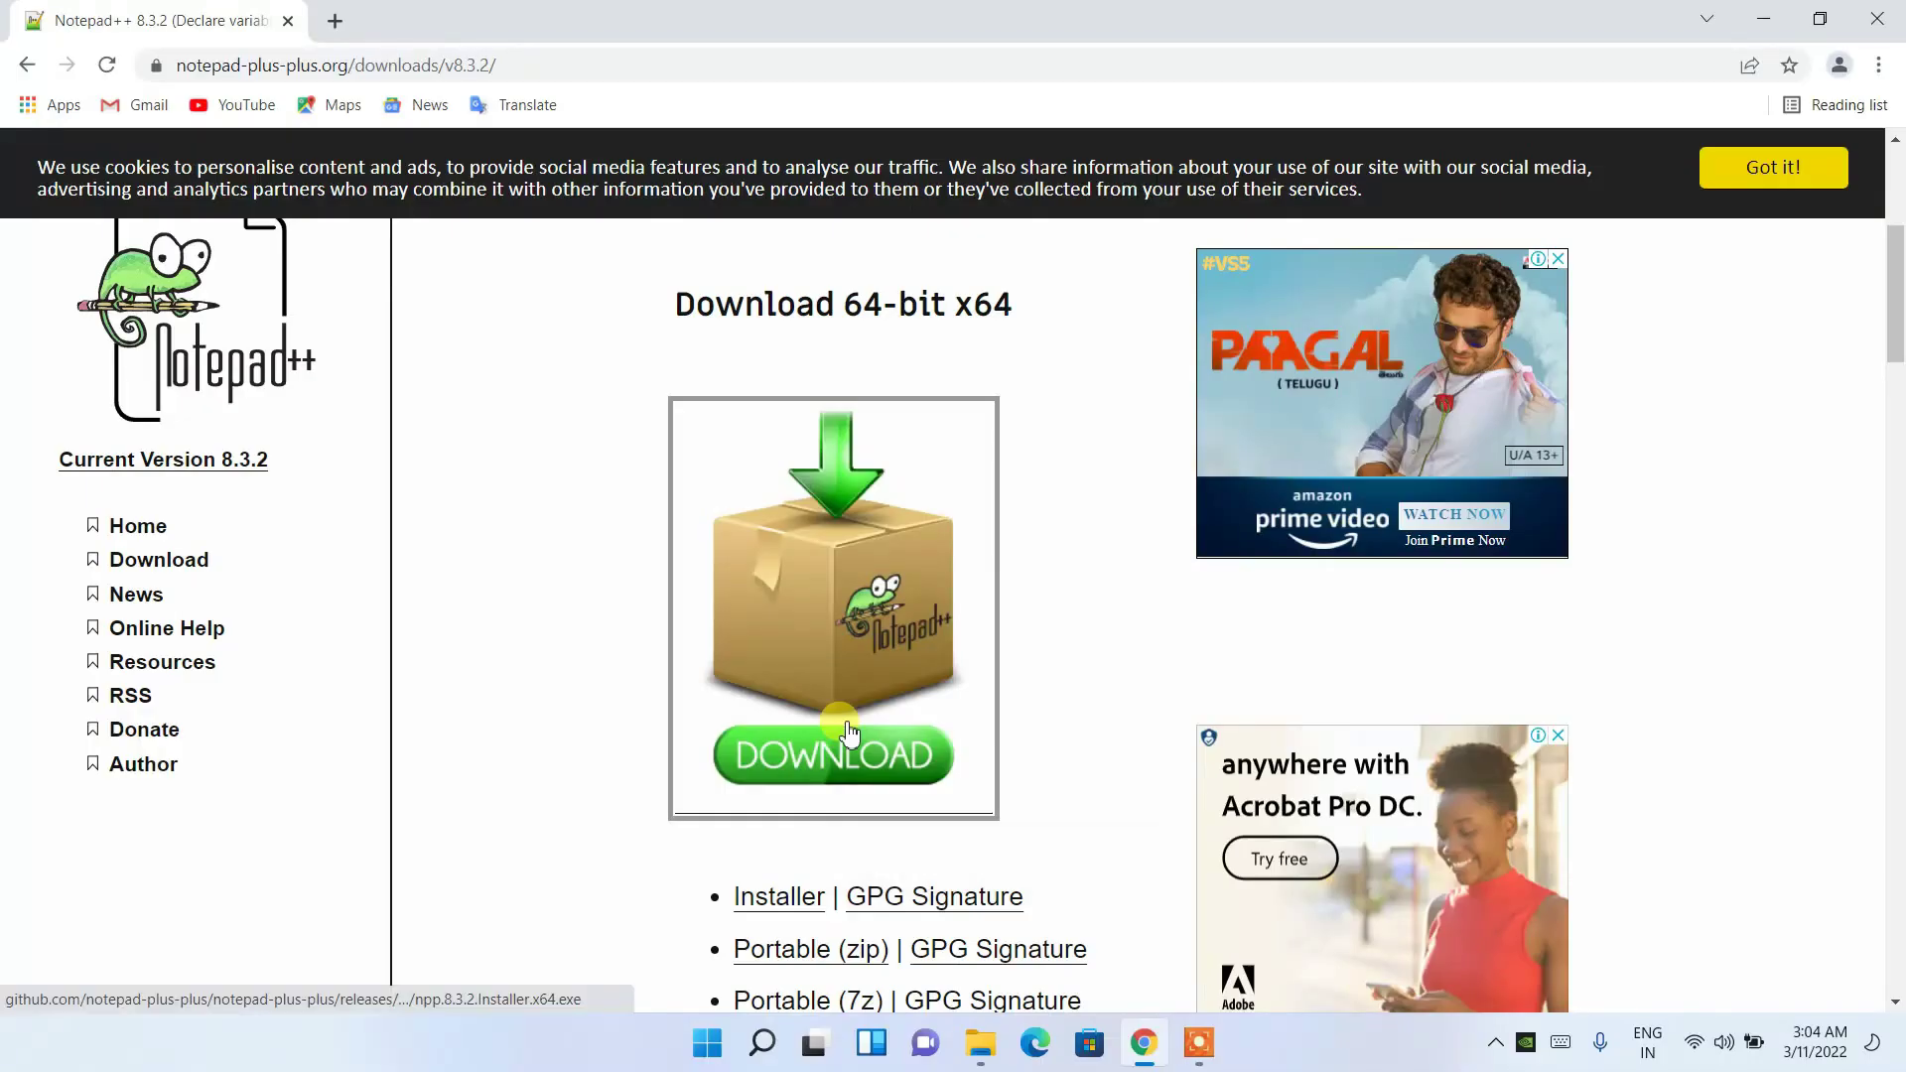
{"action": "left_click", "coordinate": [848, 732]}
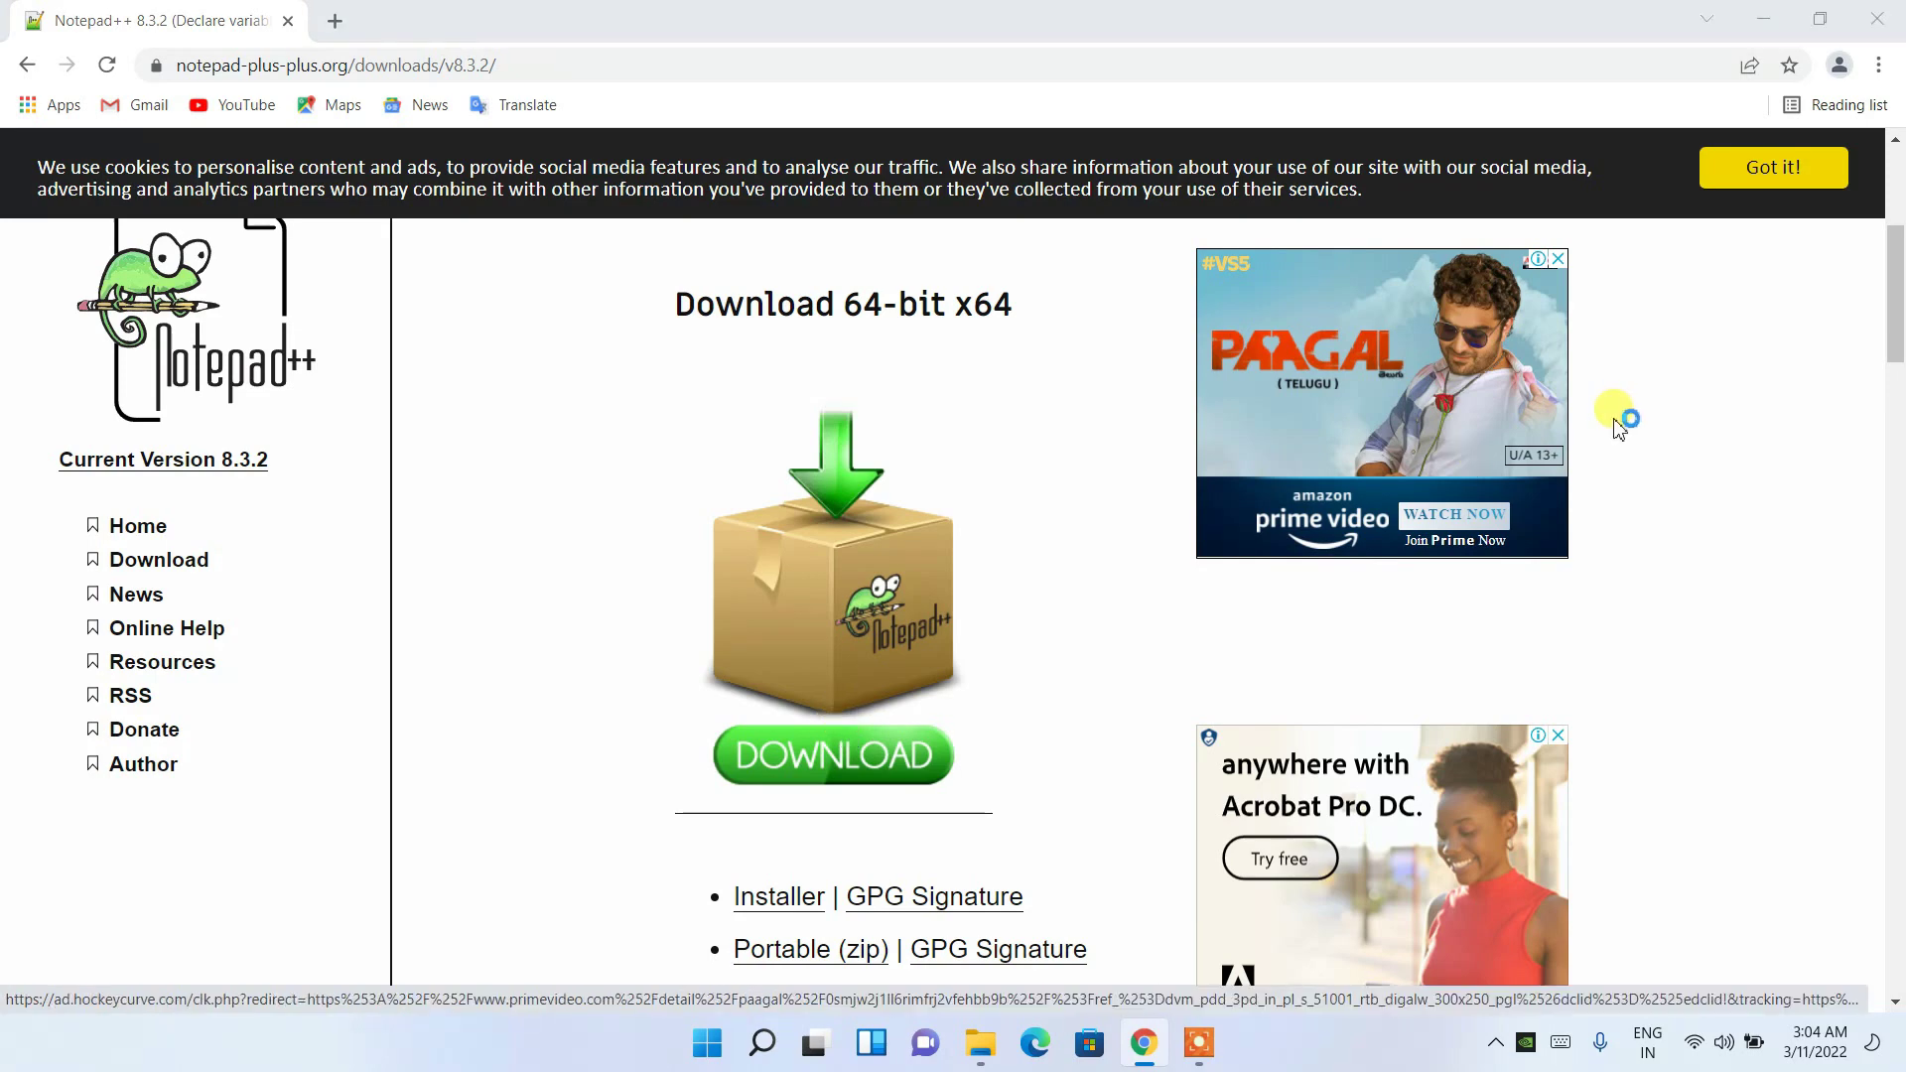
{"action": "left_click", "coordinate": [1777, 12]}
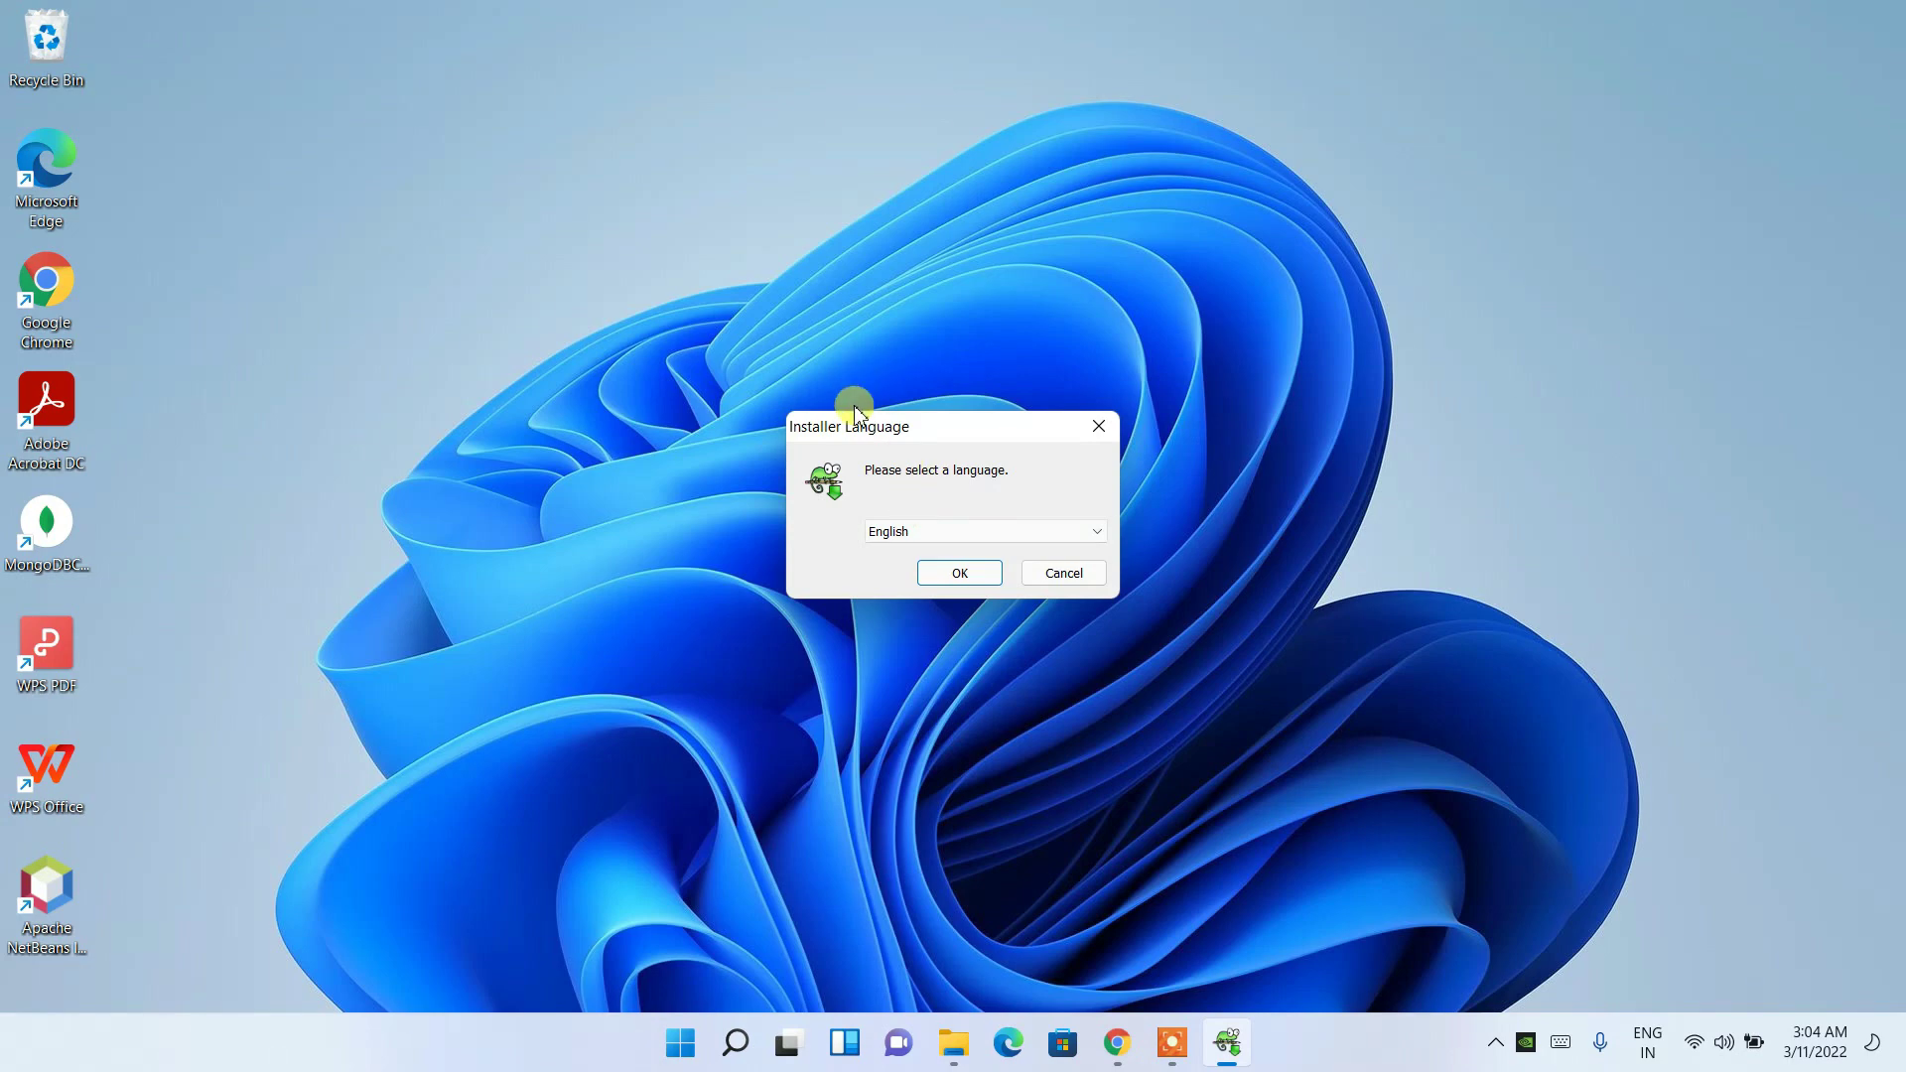
Step: Keep English as the installer language and confirm it with OK
{"action": "left_click", "coordinate": [931, 536]}
{"action": "scroll", "coordinate": [978, 794], "scroll_direction": "down", "scroll_amount": 2}
{"action": "scroll", "coordinate": [982, 814], "scroll_direction": "down", "scroll_amount": 4}
{"action": "scroll", "coordinate": [990, 844], "scroll_direction": "up", "scroll_amount": 9}
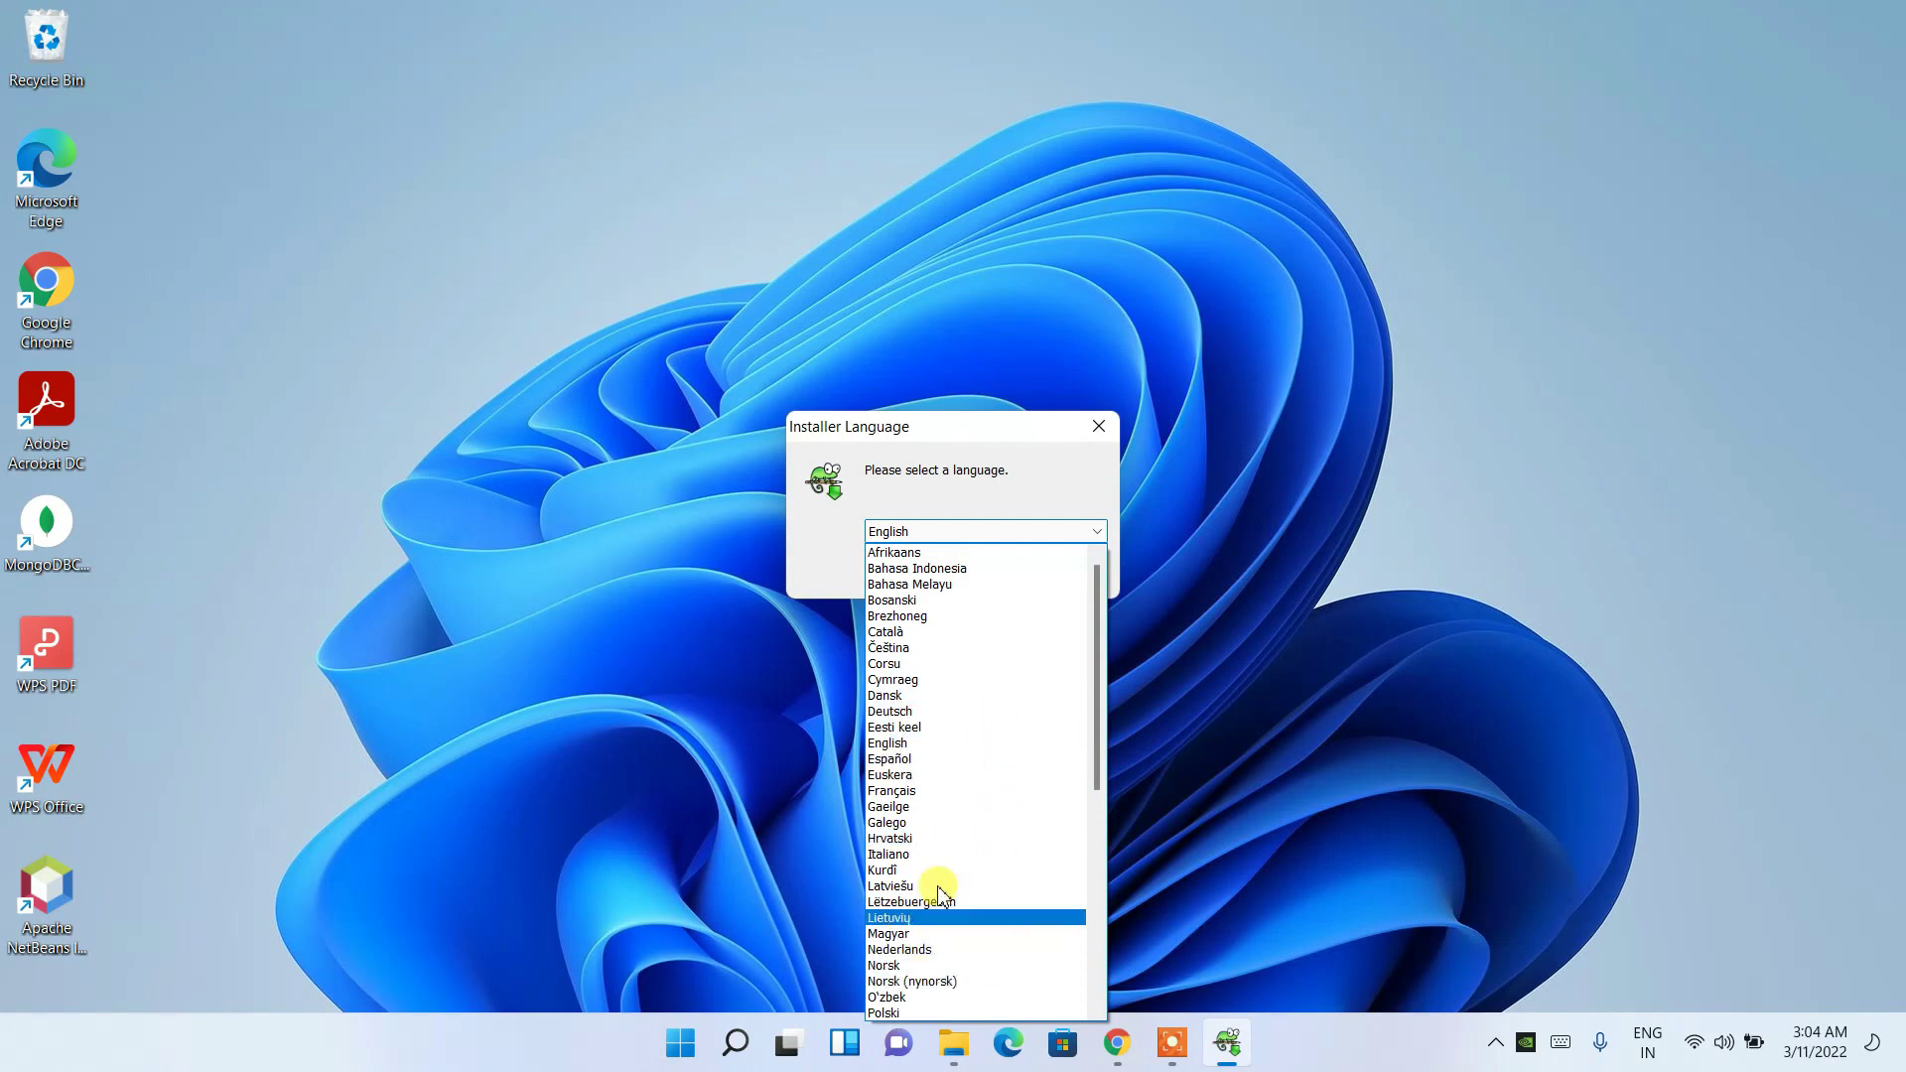
{"action": "left_click", "coordinate": [983, 504]}
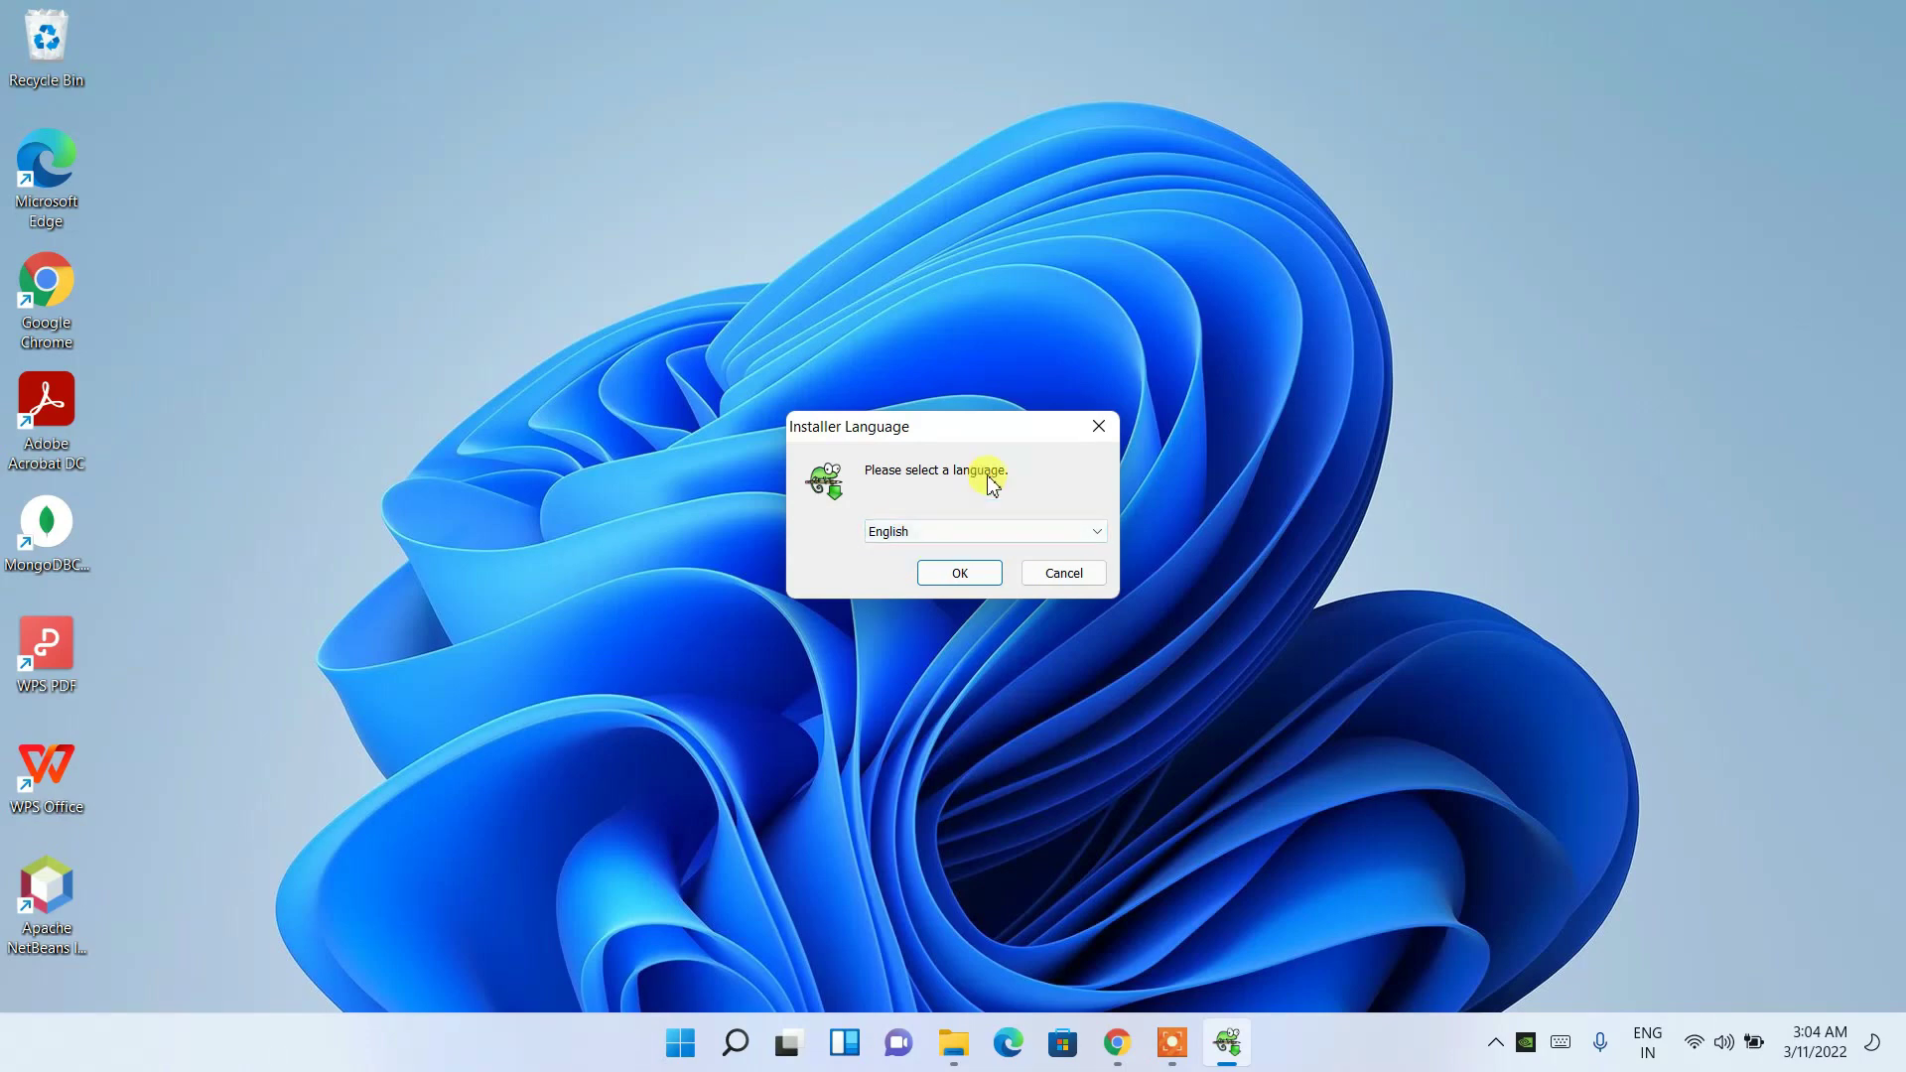
{"action": "left_click", "coordinate": [959, 574]}
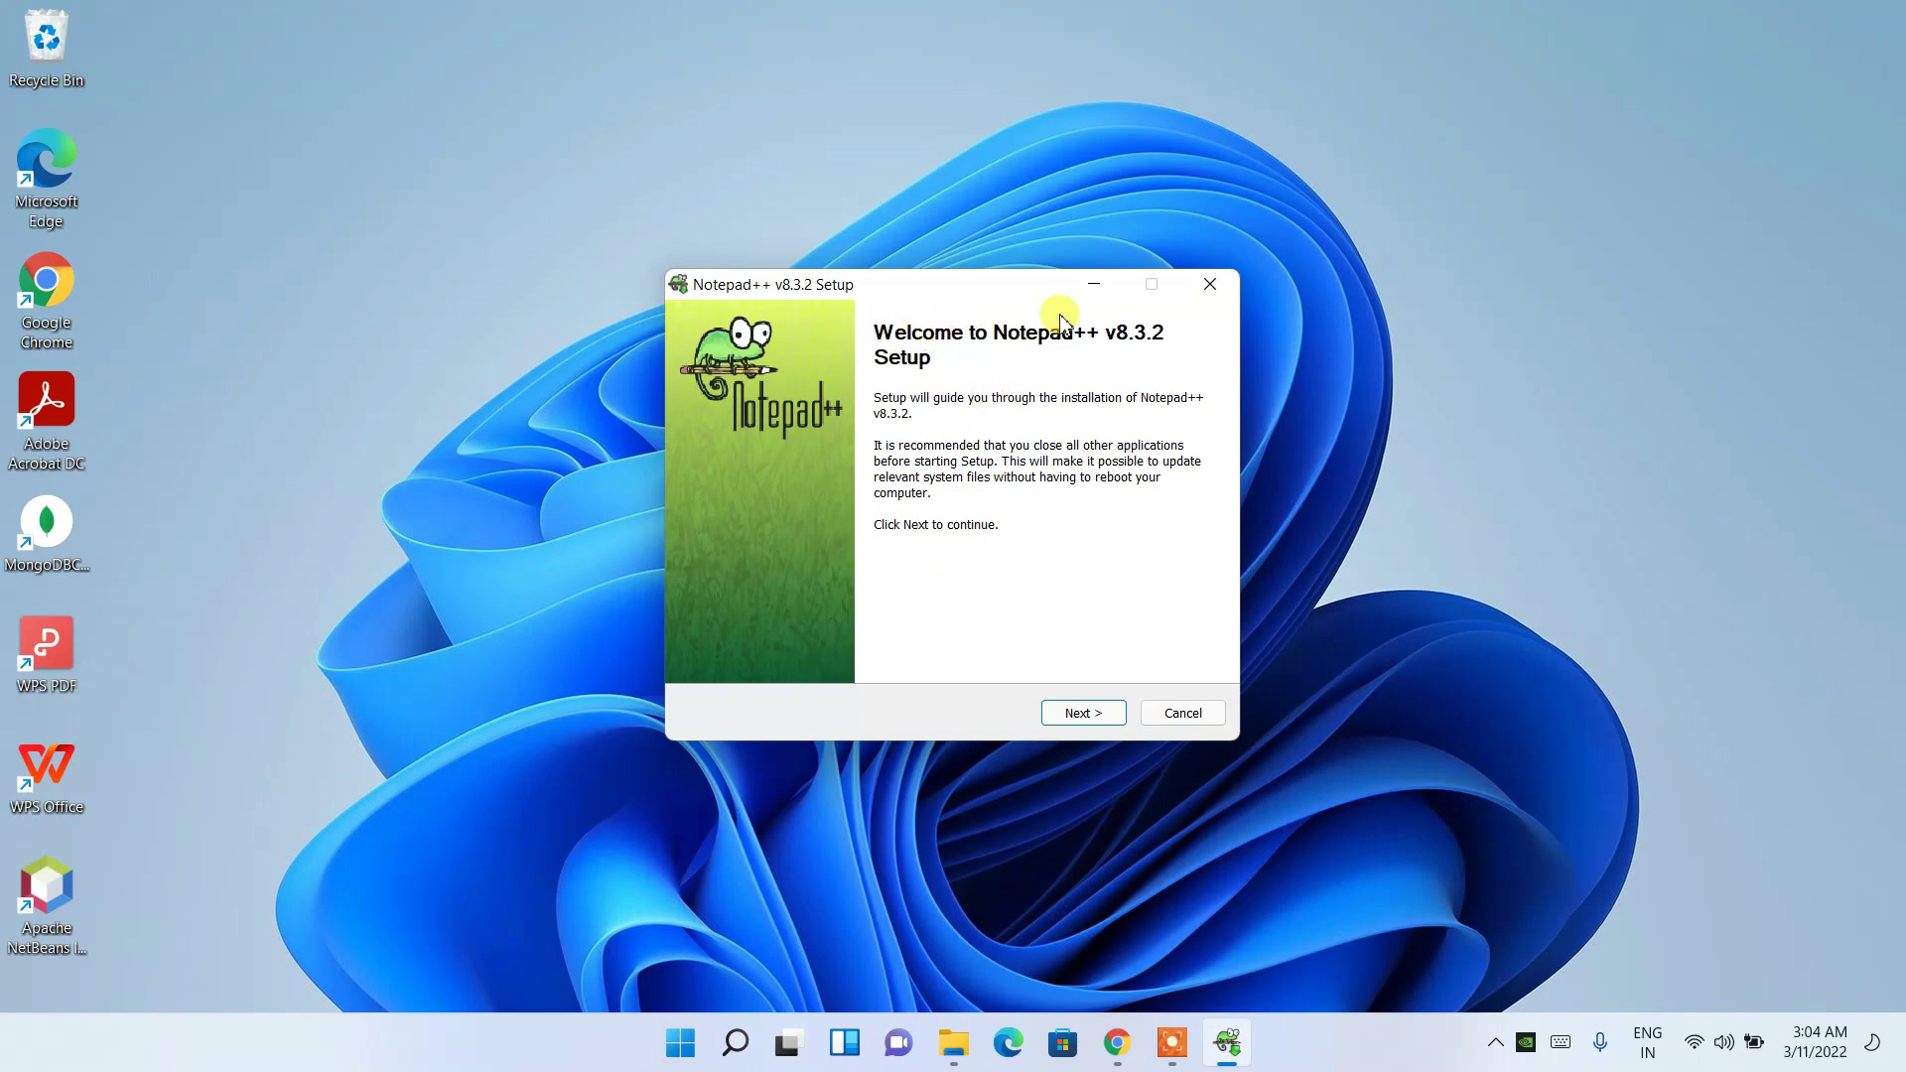
Step: Move past the Welcome page and accept the Notepad++ license agreement
{"action": "left_click", "coordinate": [1094, 713]}
{"action": "scroll", "coordinate": [1022, 447], "scroll_direction": "down", "scroll_amount": 10}
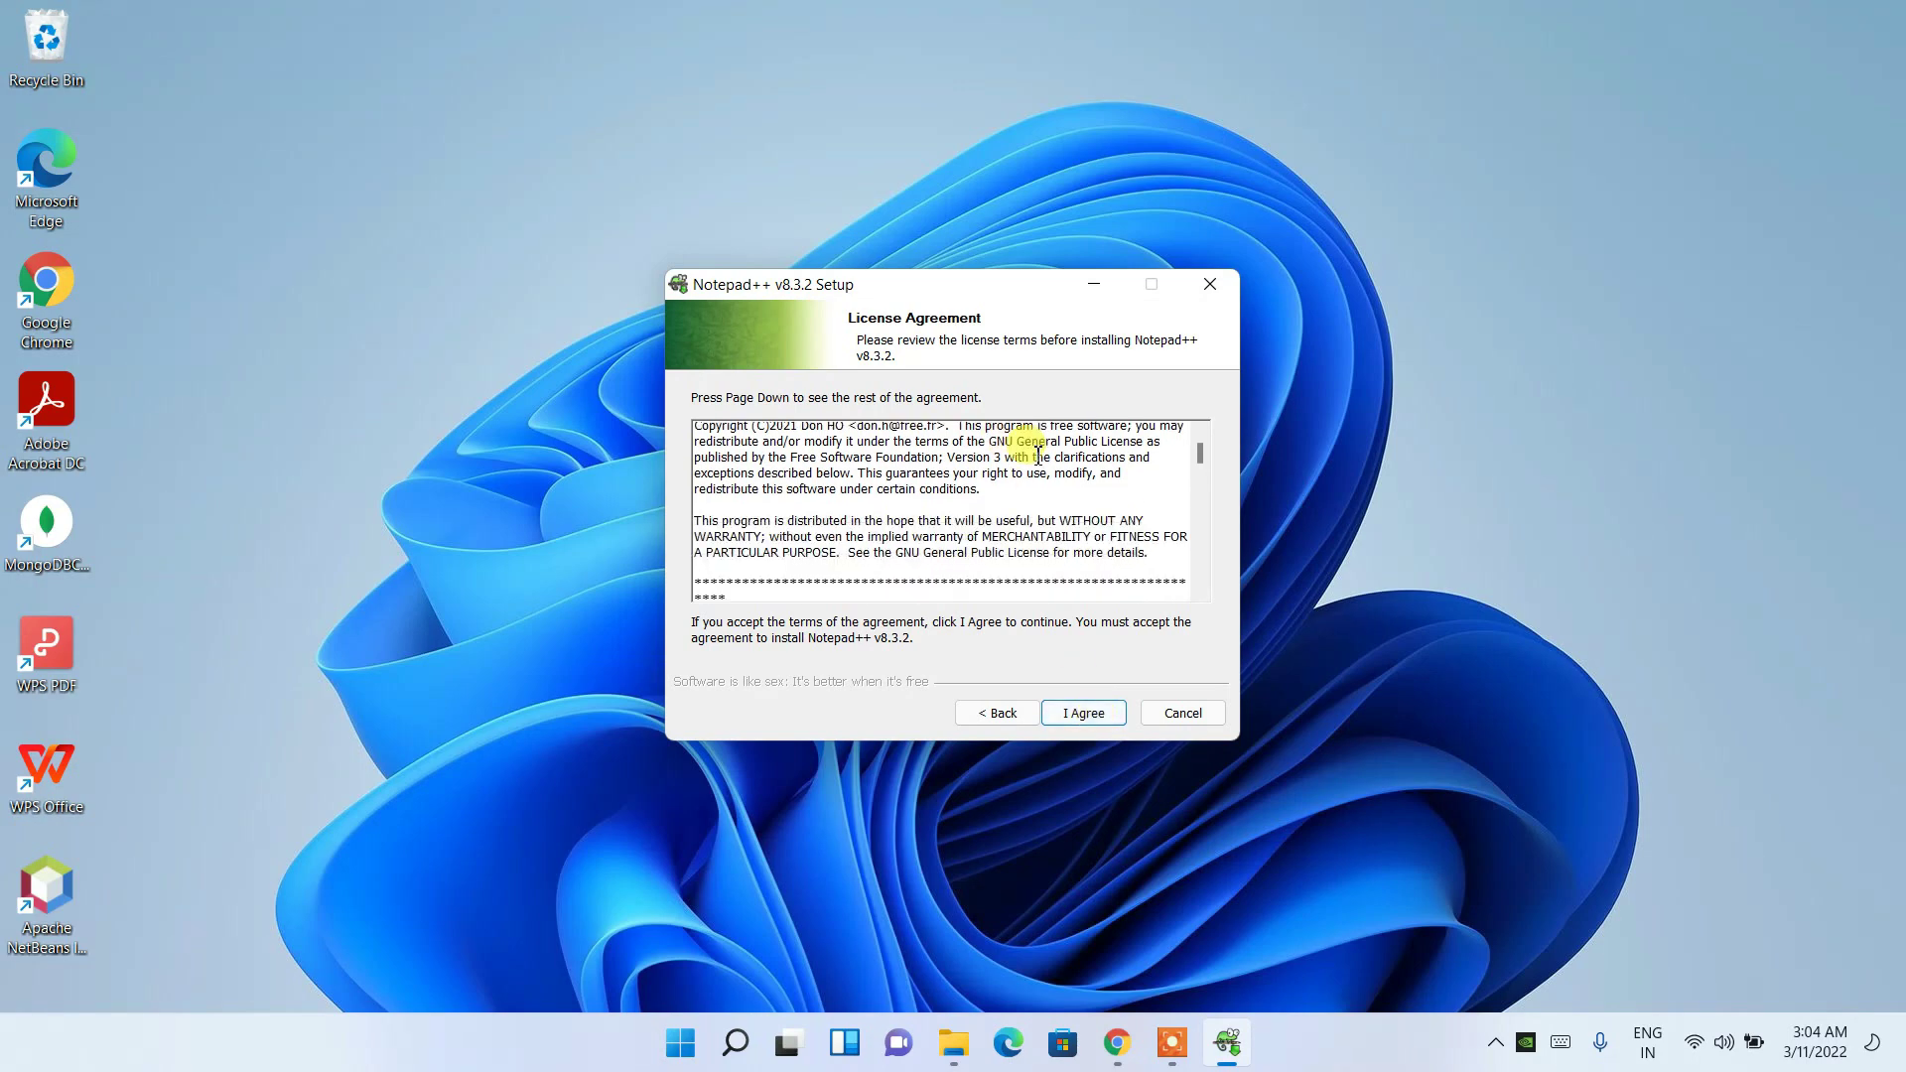
{"action": "scroll", "coordinate": [1038, 454], "scroll_direction": "down", "scroll_amount": 8}
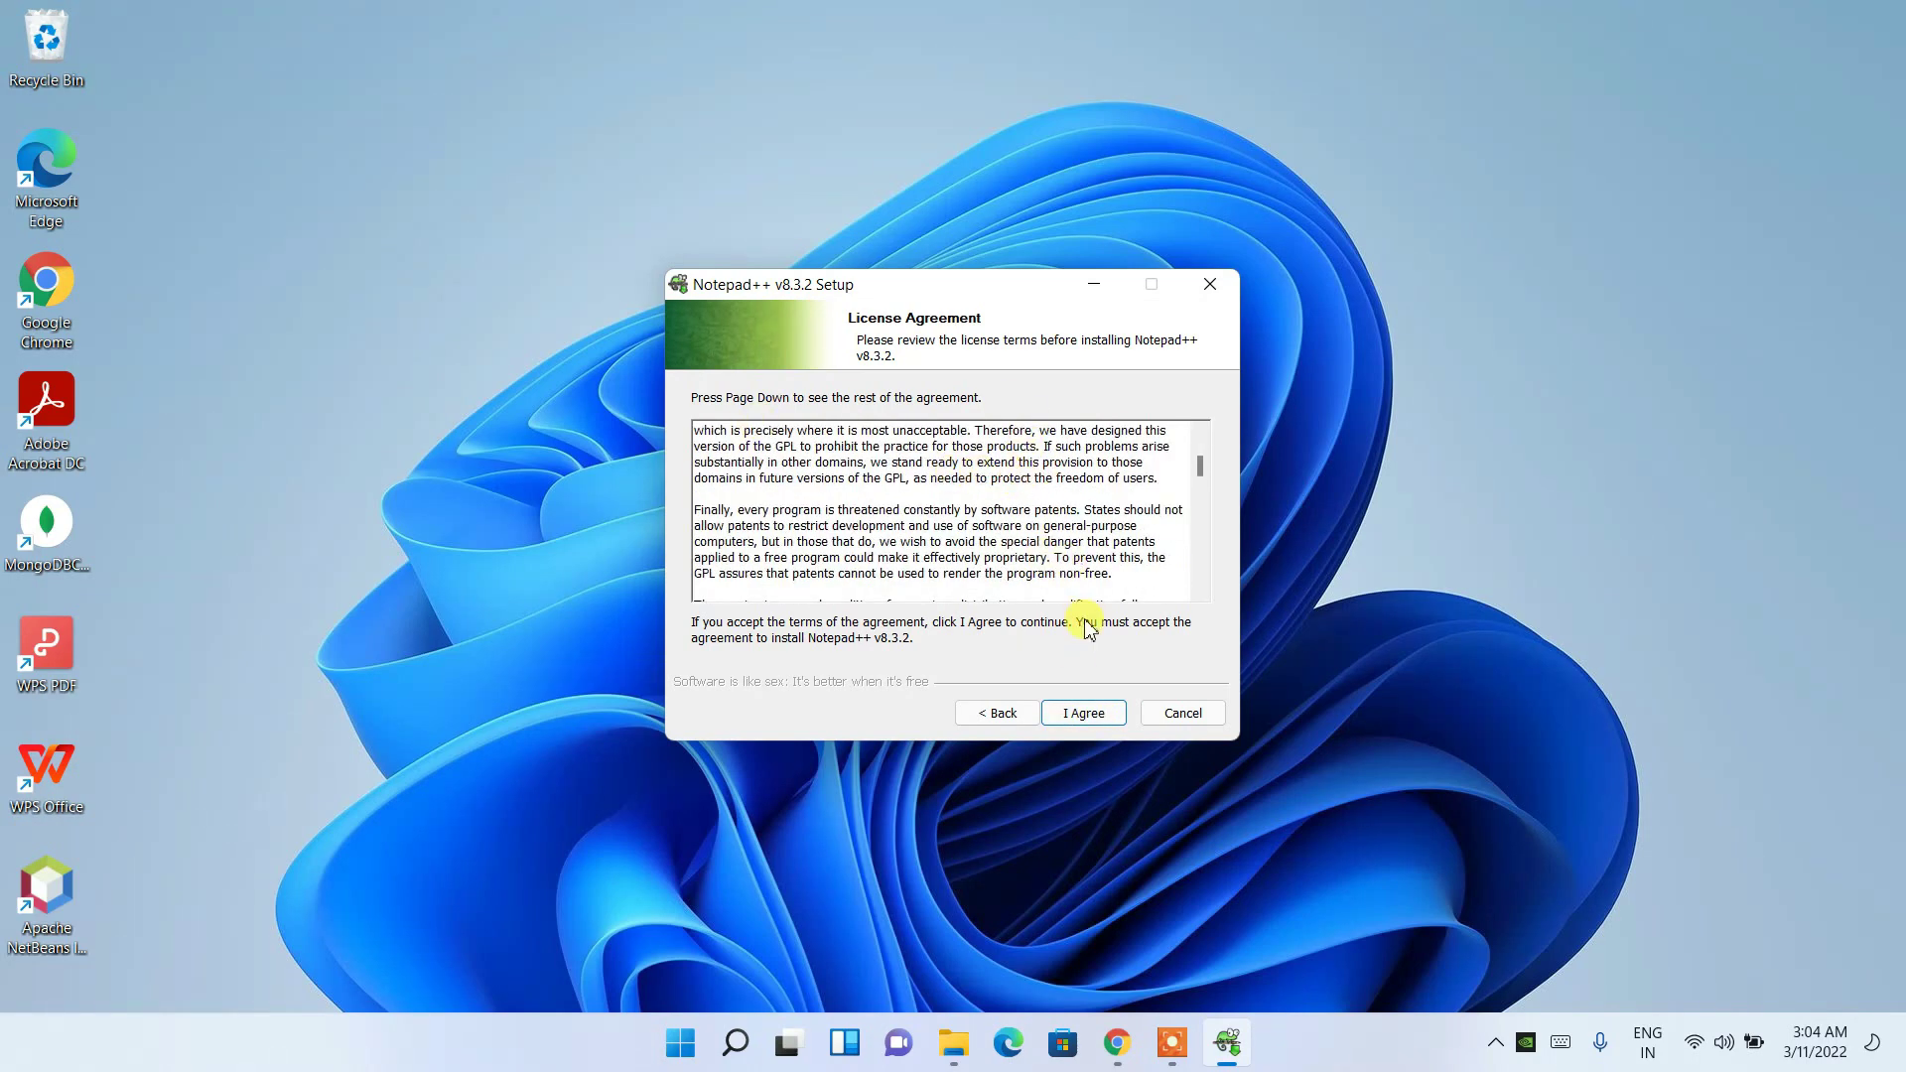
{"action": "left_click", "coordinate": [1084, 713]}
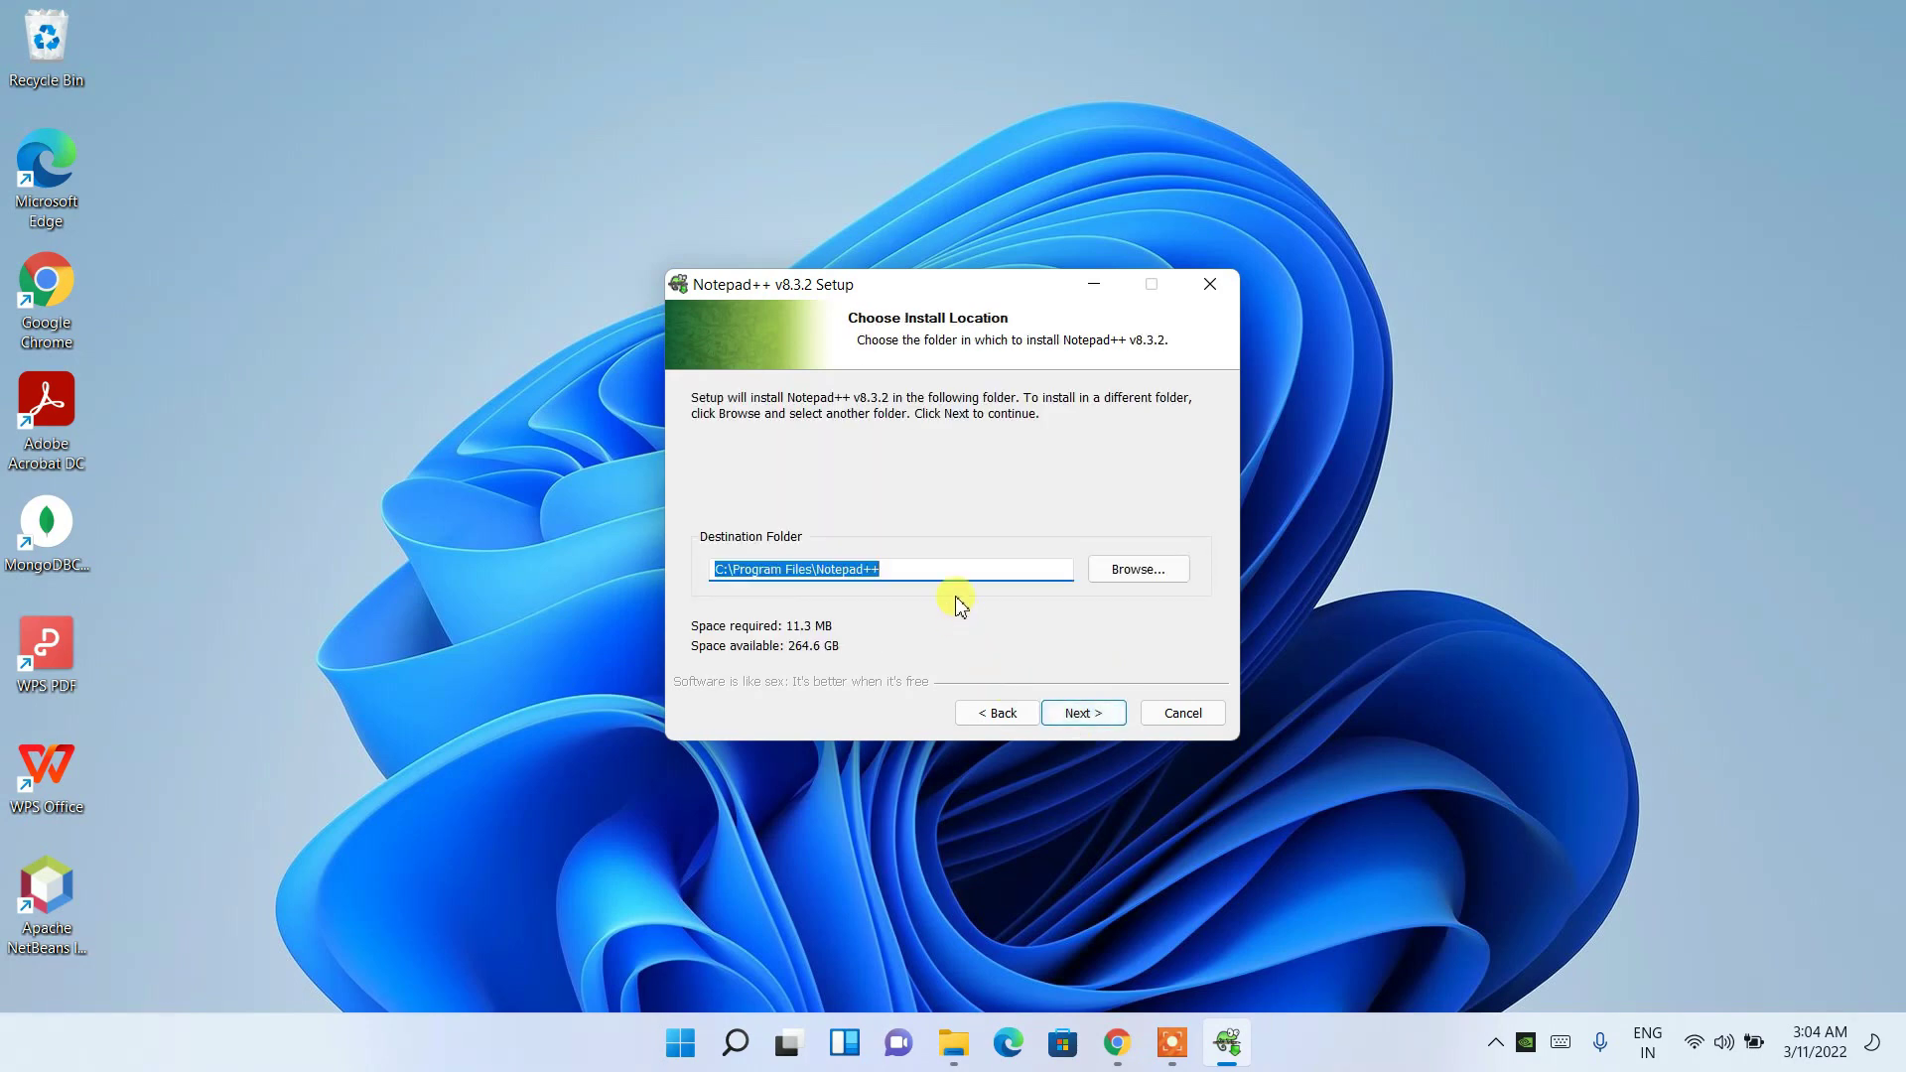
Step: Keep C:\Program Files\Notepad++ as the destination folder and continue
{"action": "left_click_drag", "start_coordinate": [930, 562], "coordinate": [701, 603]}
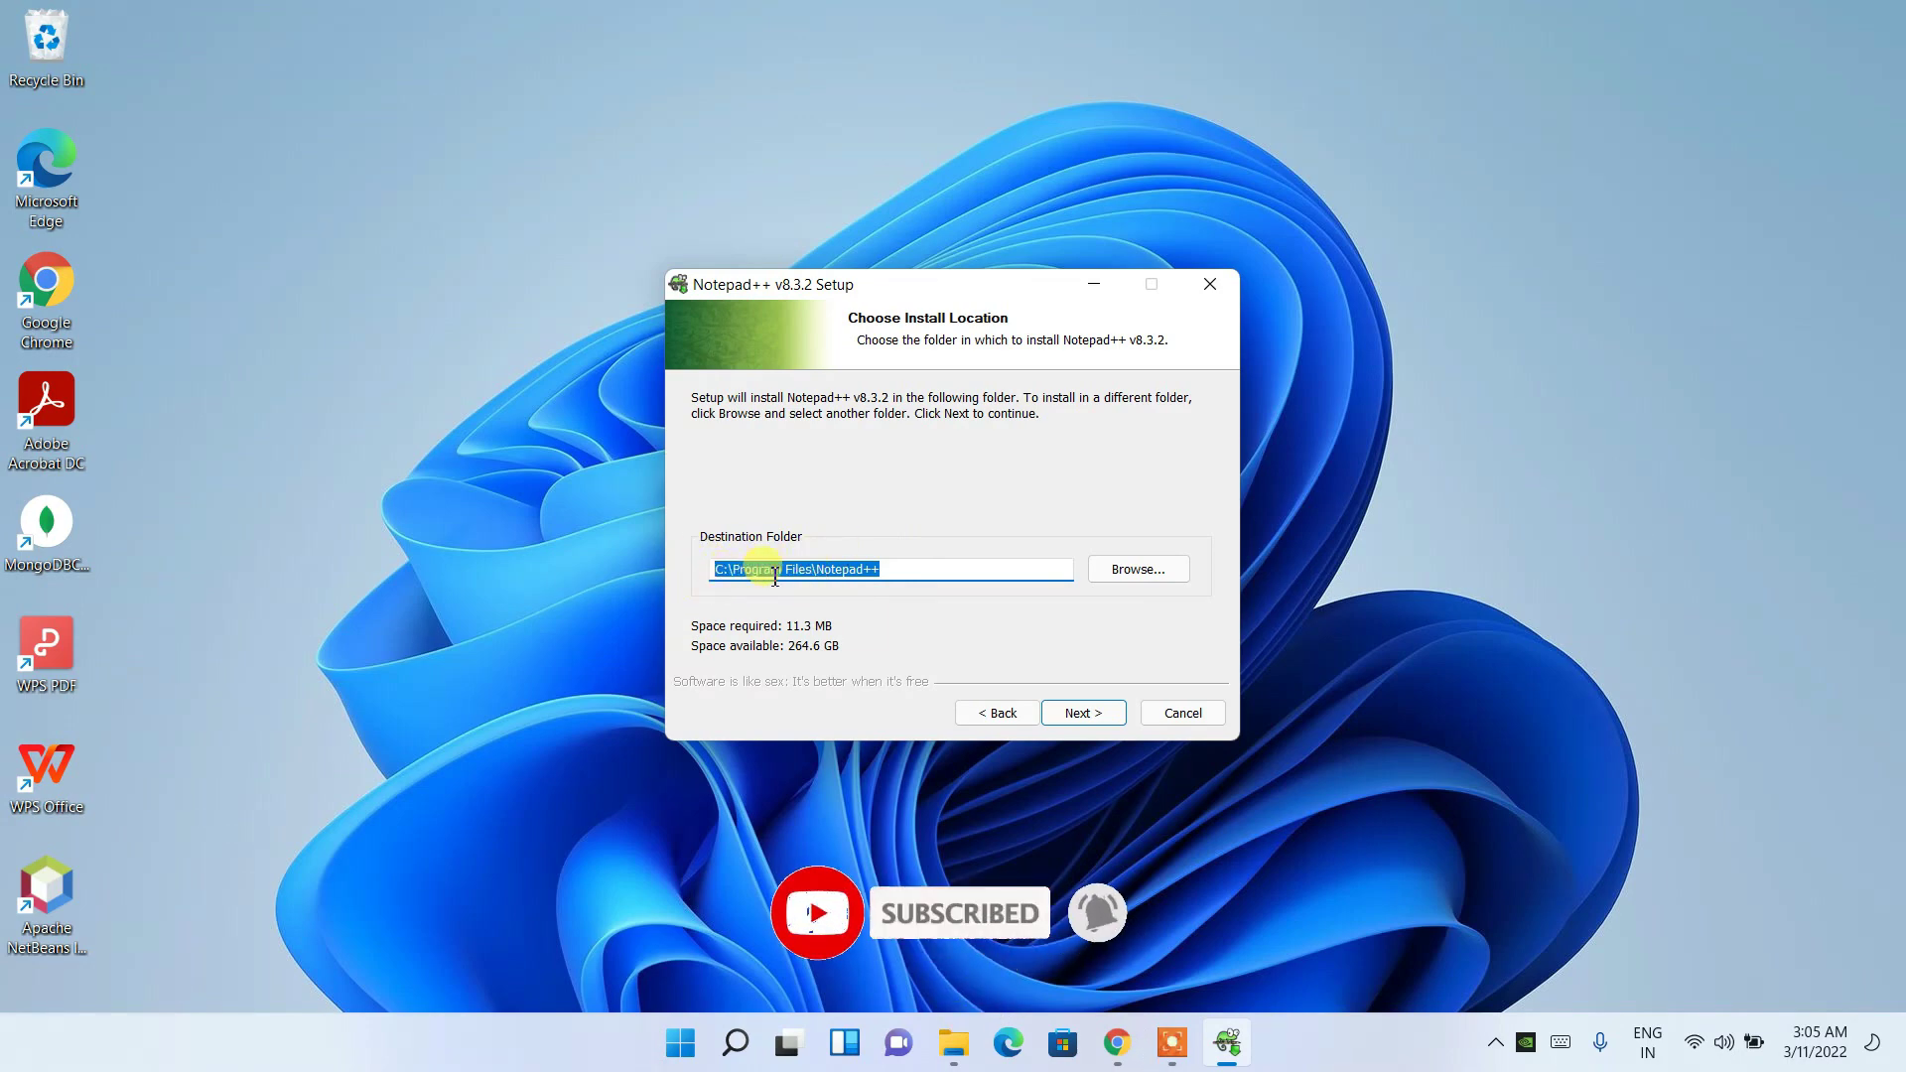
{"action": "left_click", "coordinate": [912, 567]}
{"action": "double_click", "coordinate": [843, 573]}
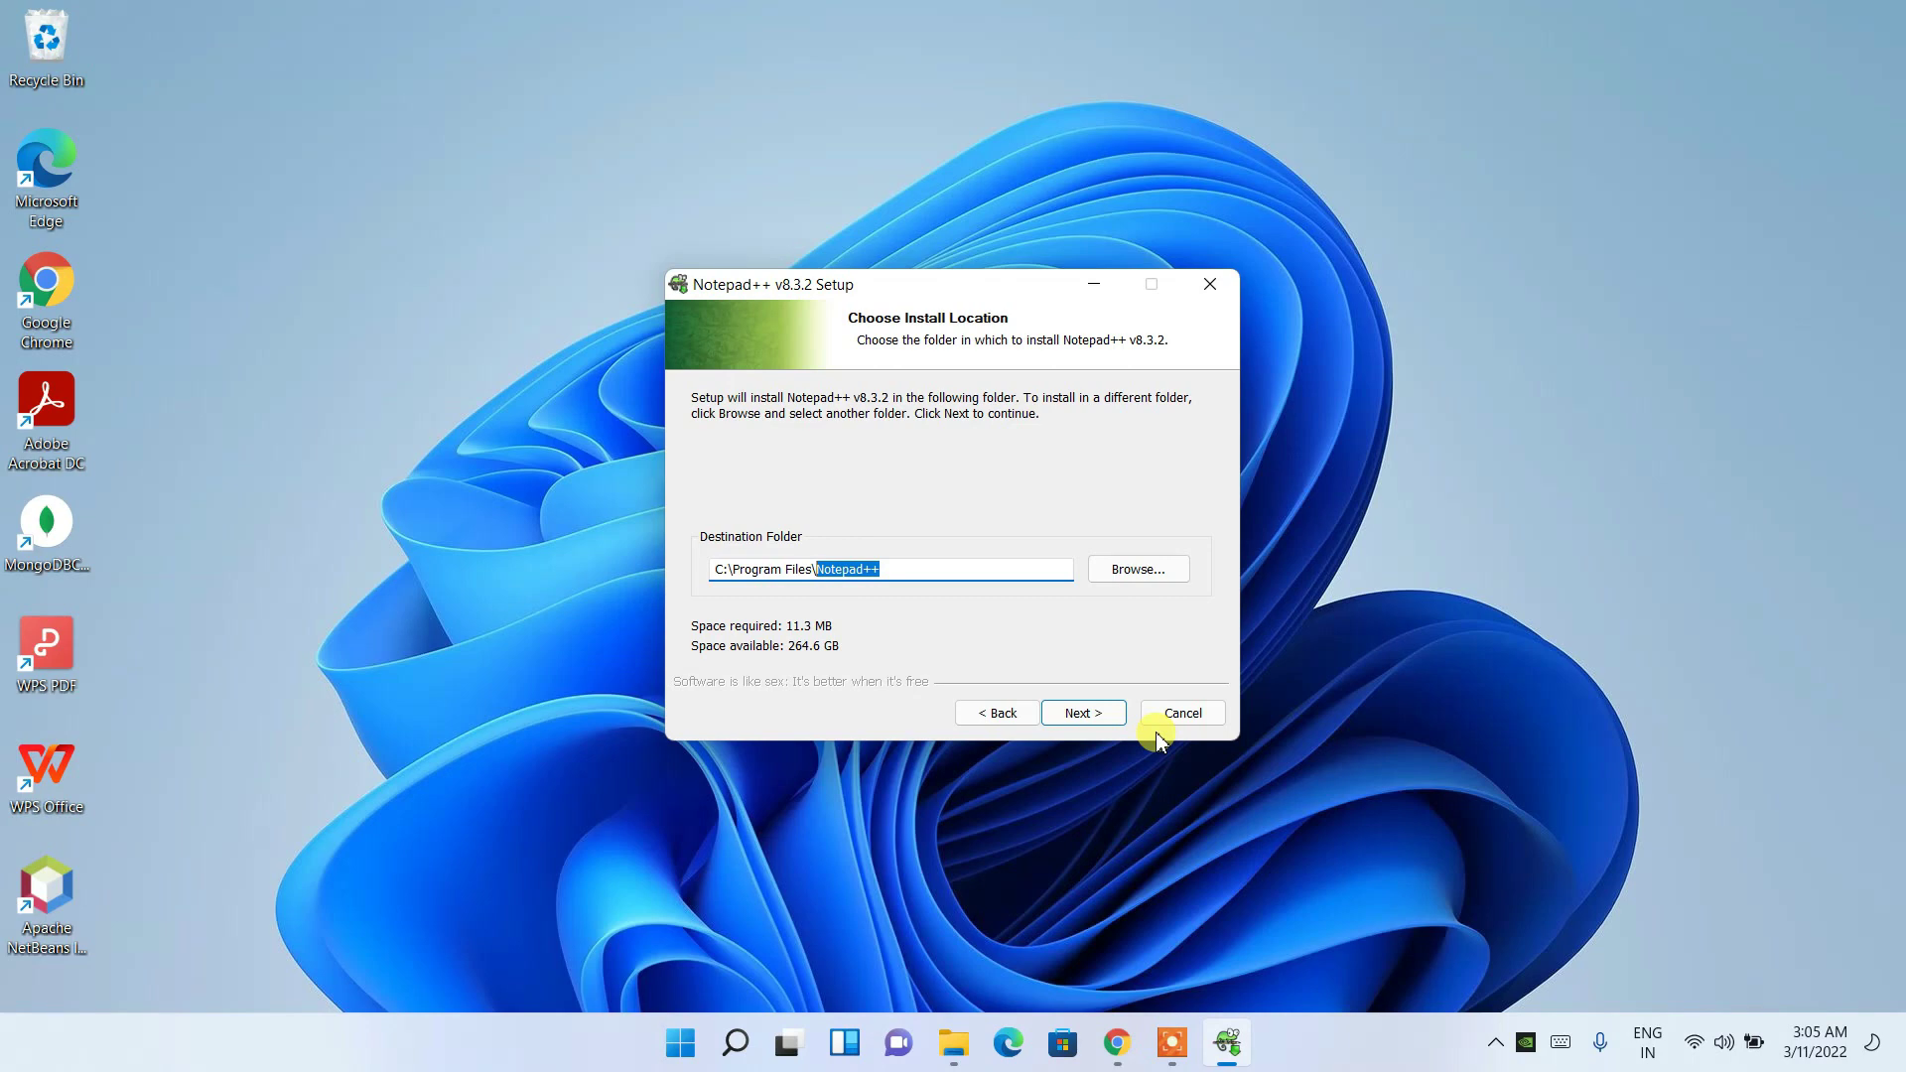
{"action": "left_click", "coordinate": [1083, 713]}
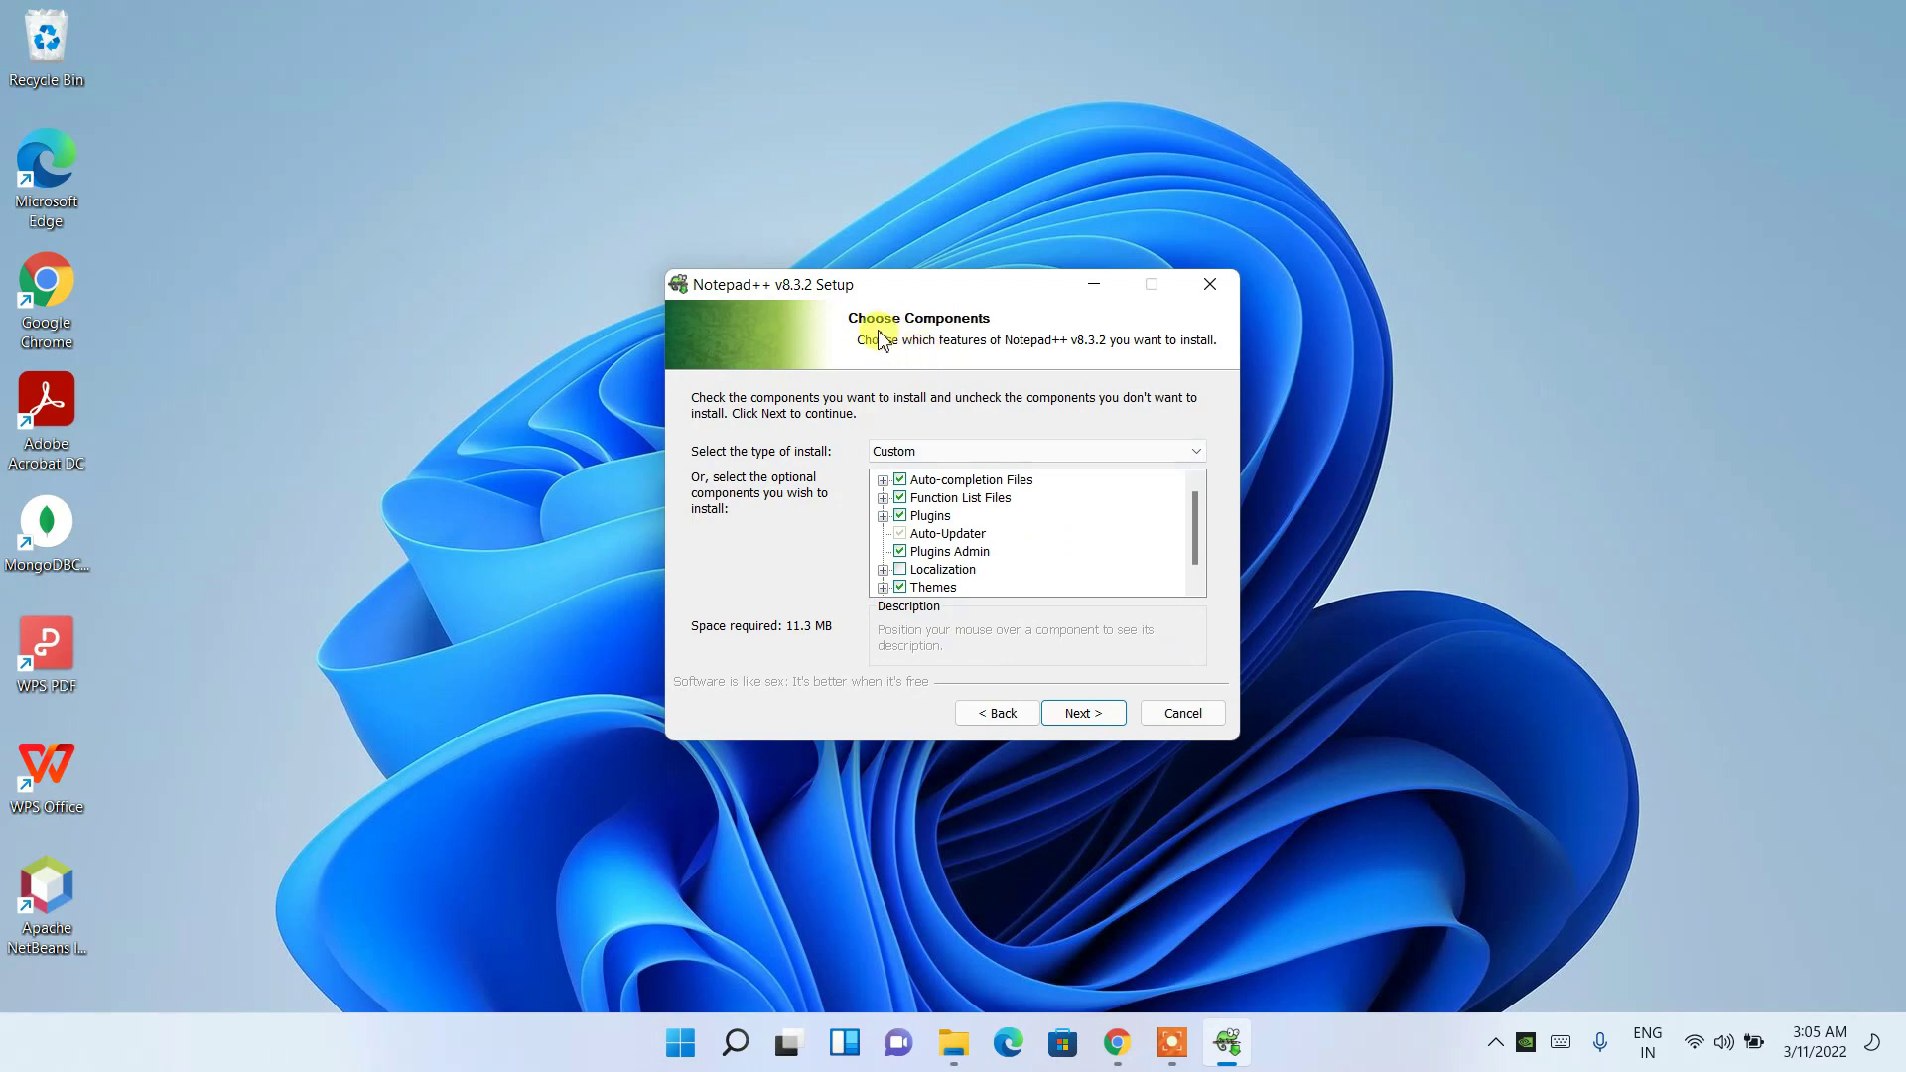
Step: Keep the default Notepad++ component selection and continue
{"action": "scroll", "coordinate": [1055, 515], "scroll_direction": "down", "scroll_amount": 1}
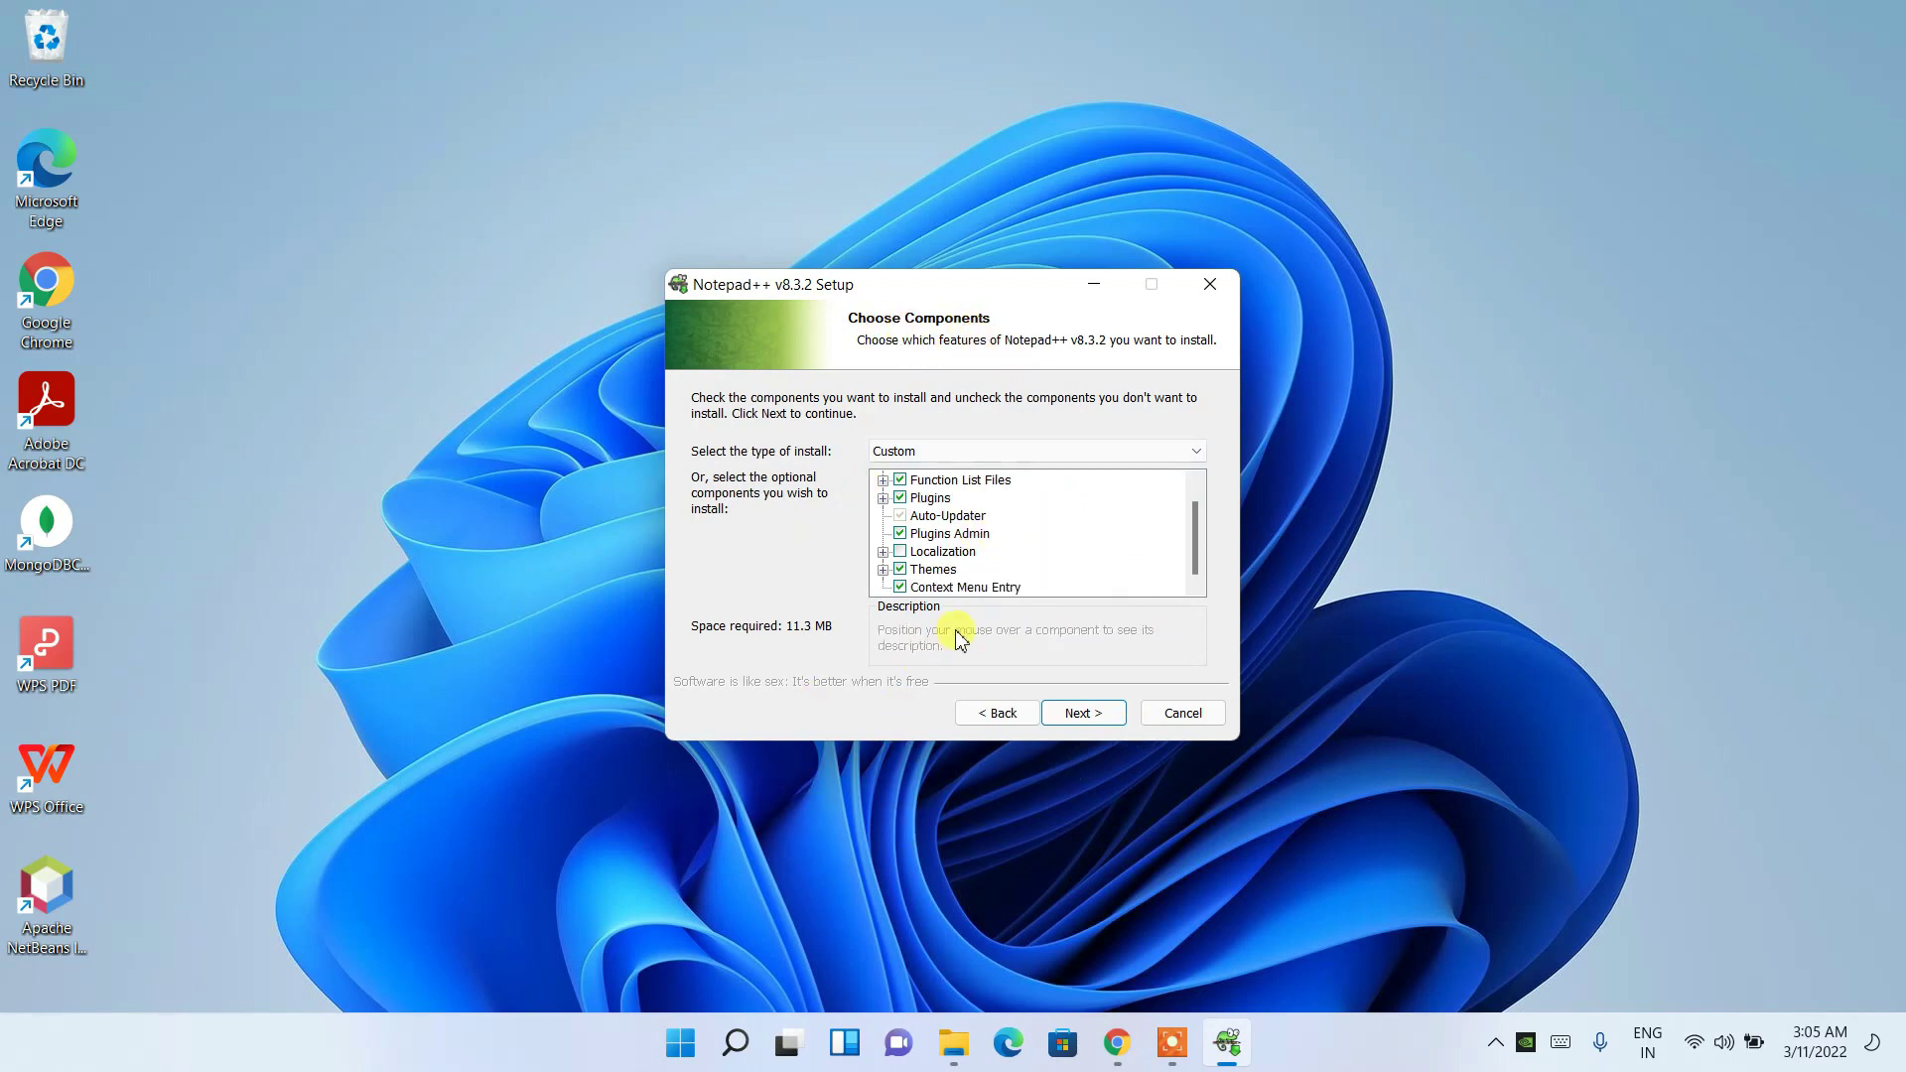
{"action": "left_click", "coordinate": [1081, 715]}
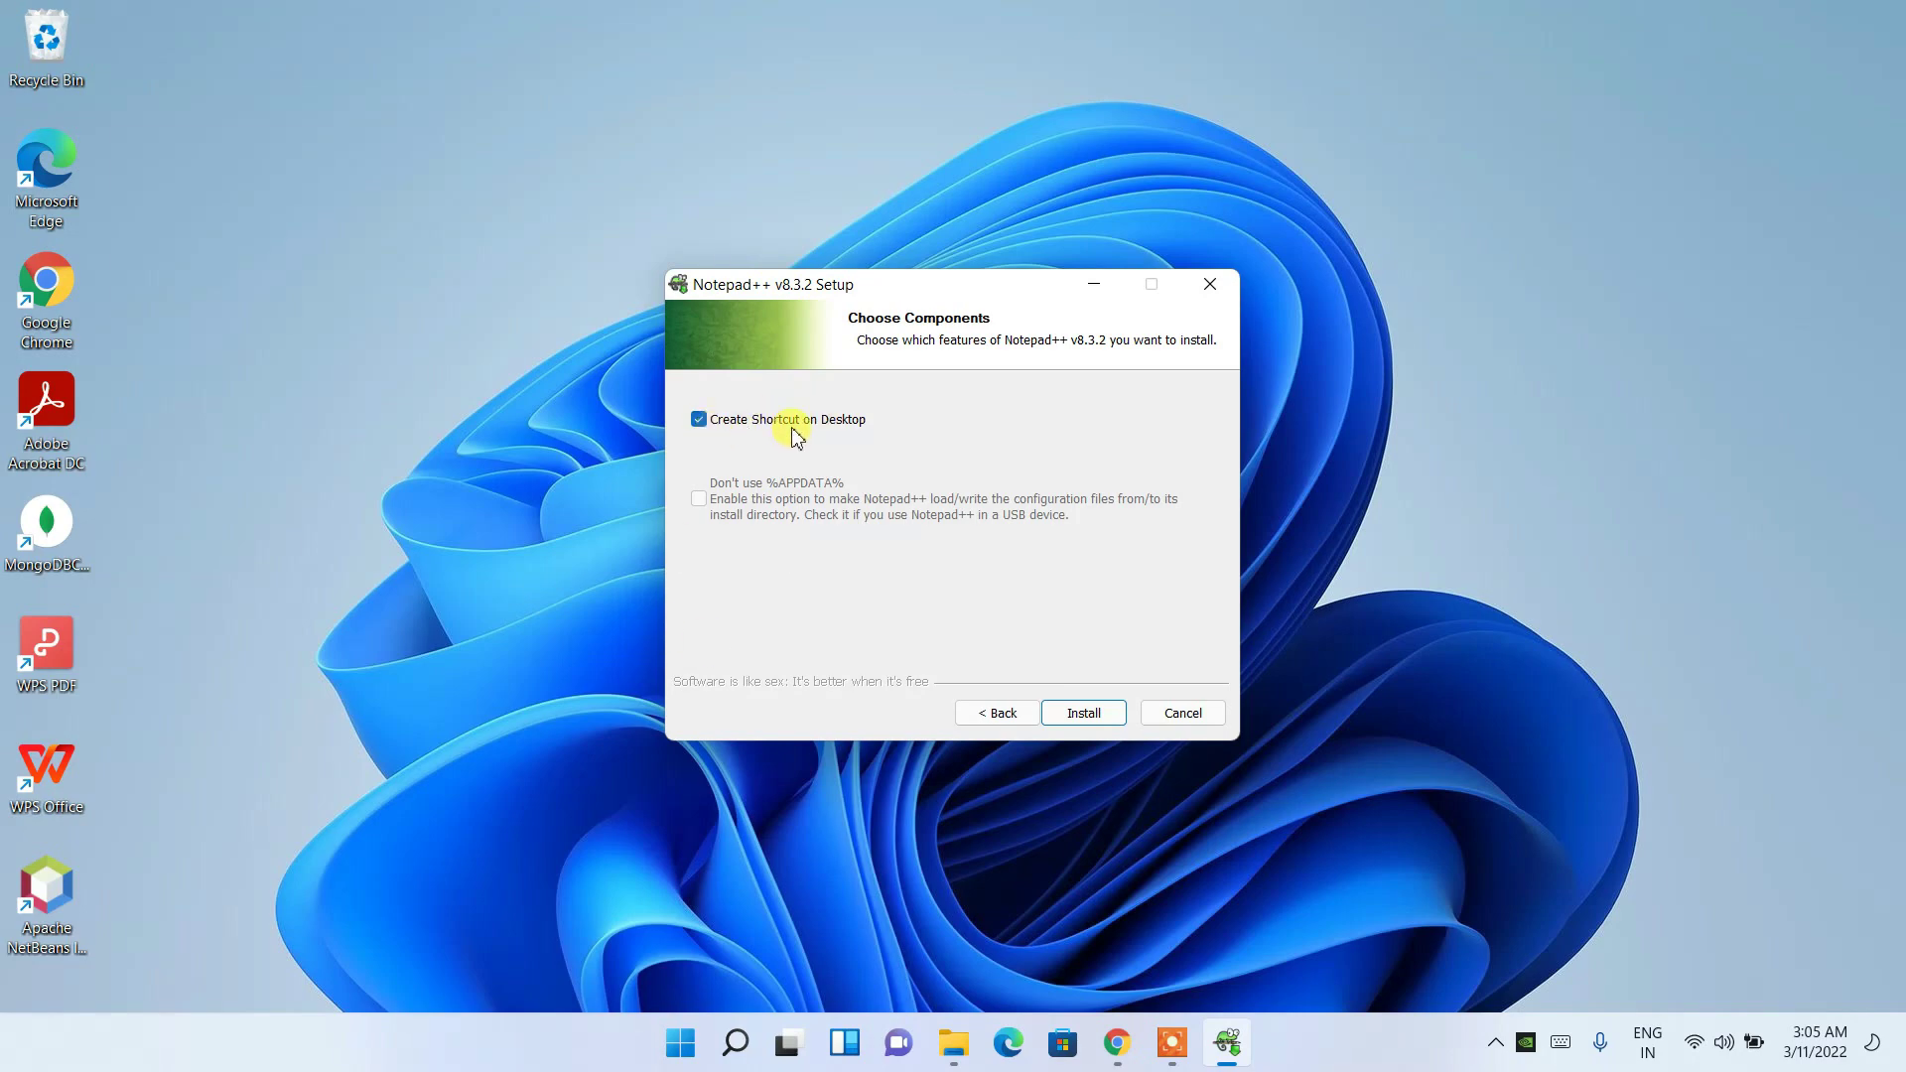
Step: Install with 'Create Shortcut on Desktop' checked, then finish with 'Run Notepad++' checked
{"action": "left_click", "coordinate": [1084, 715]}
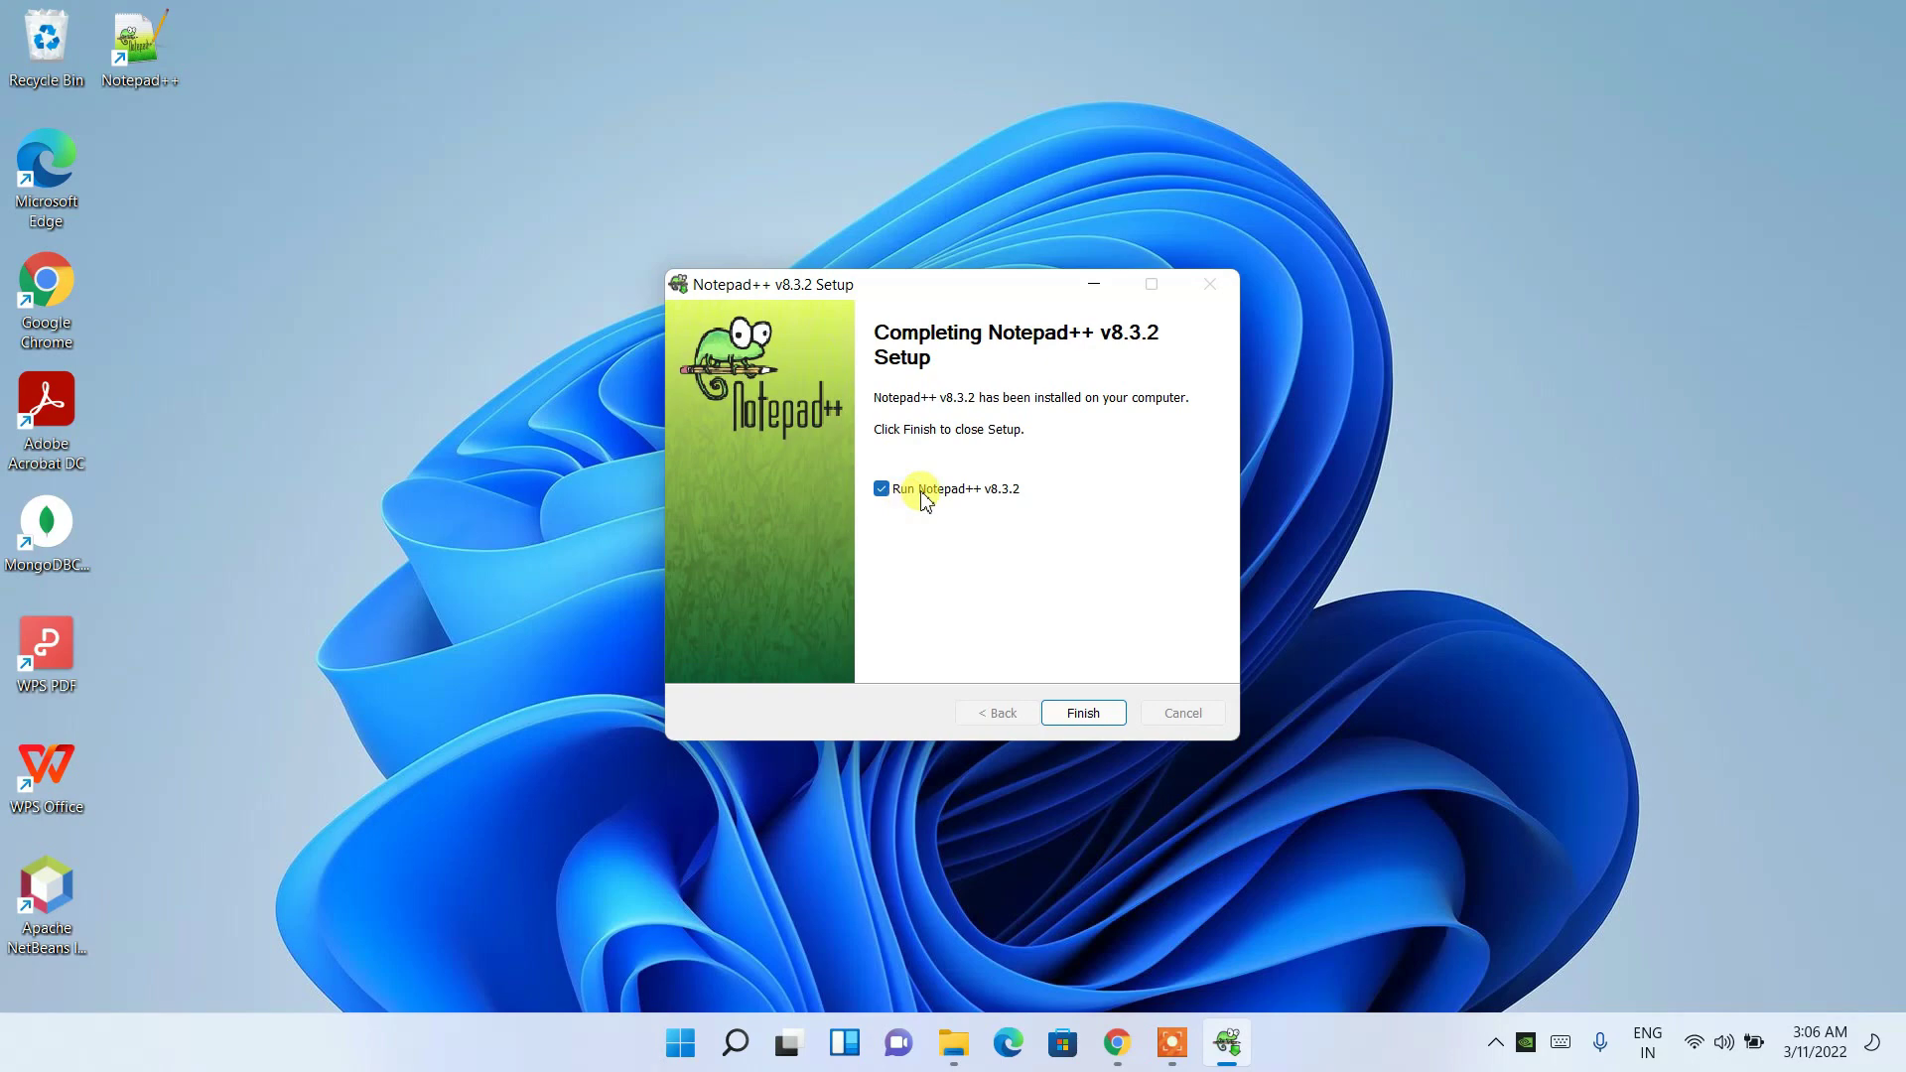
{"action": "left_click", "coordinate": [1071, 711]}
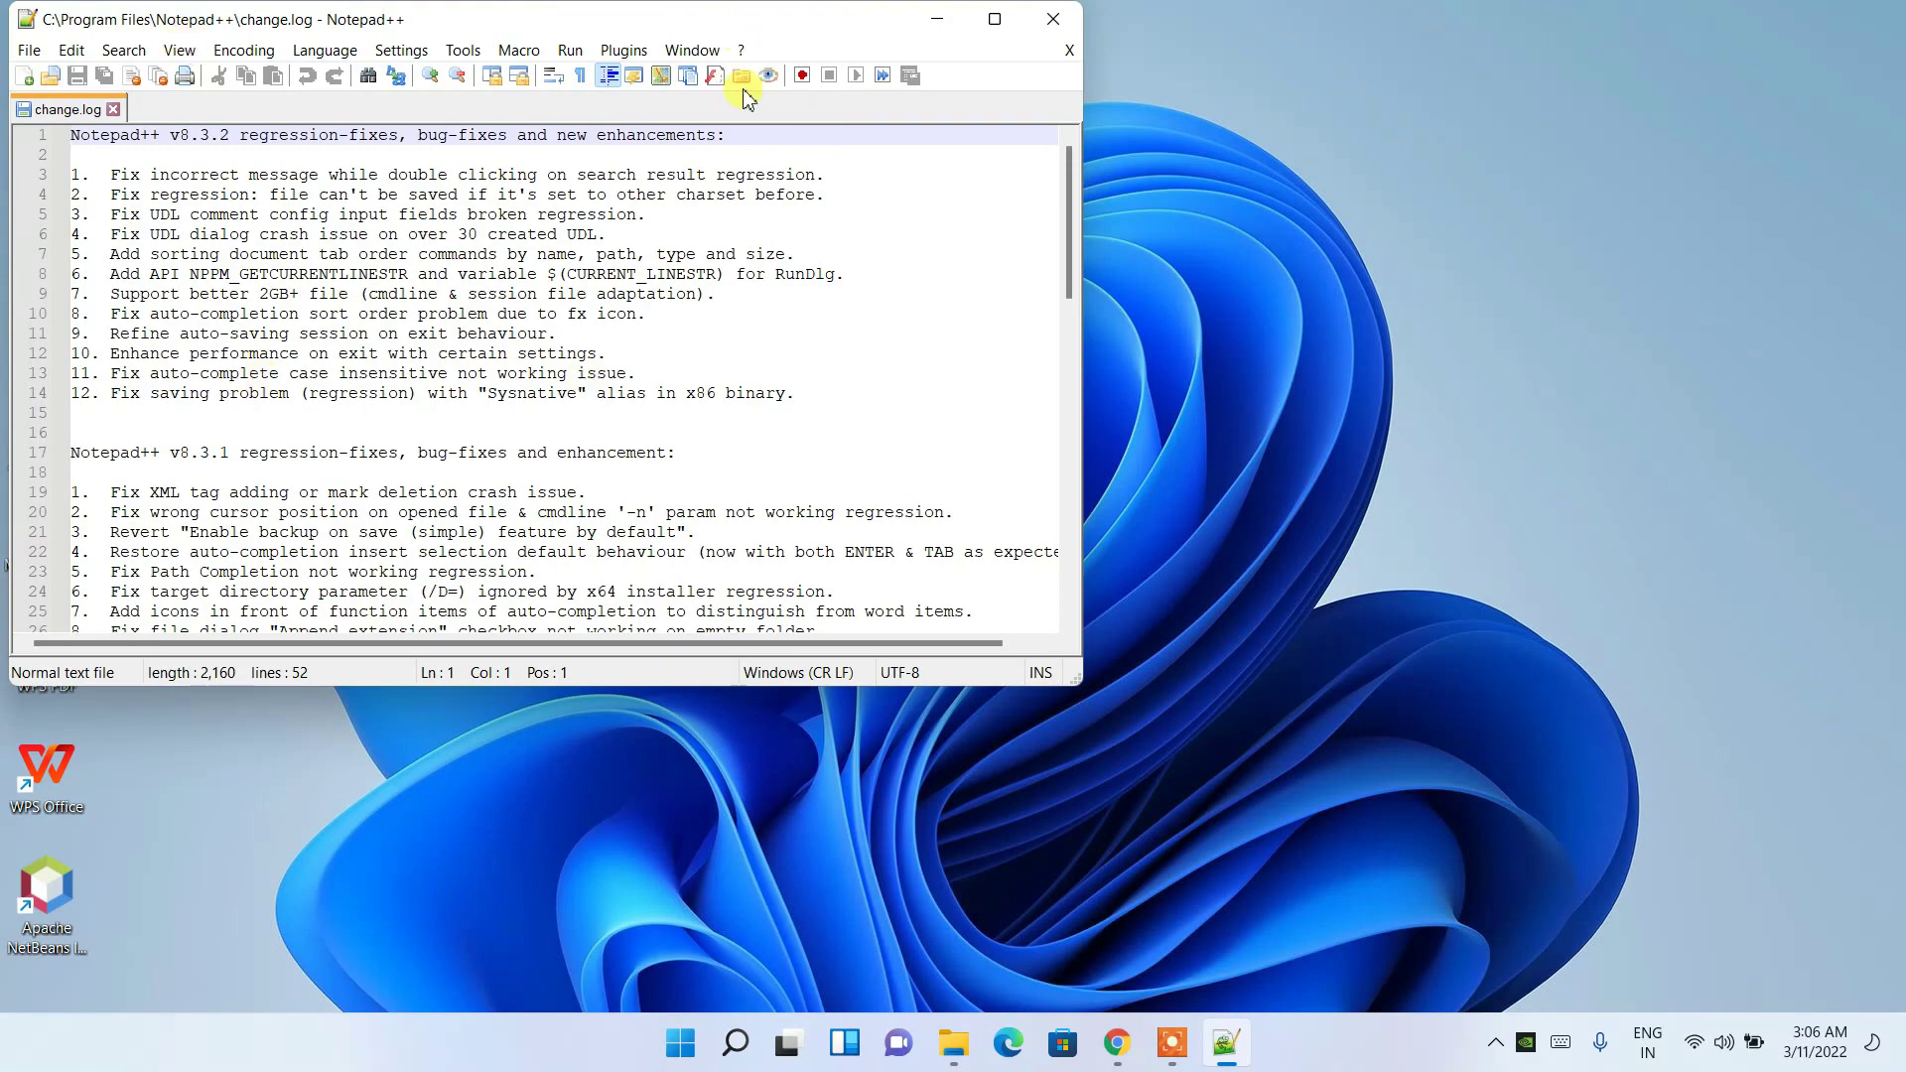
Step: Centre and maximize the Notepad++ window, then highlight the version title on line 1
{"action": "left_click_drag", "start_coordinate": [525, 25], "coordinate": [894, 87]}
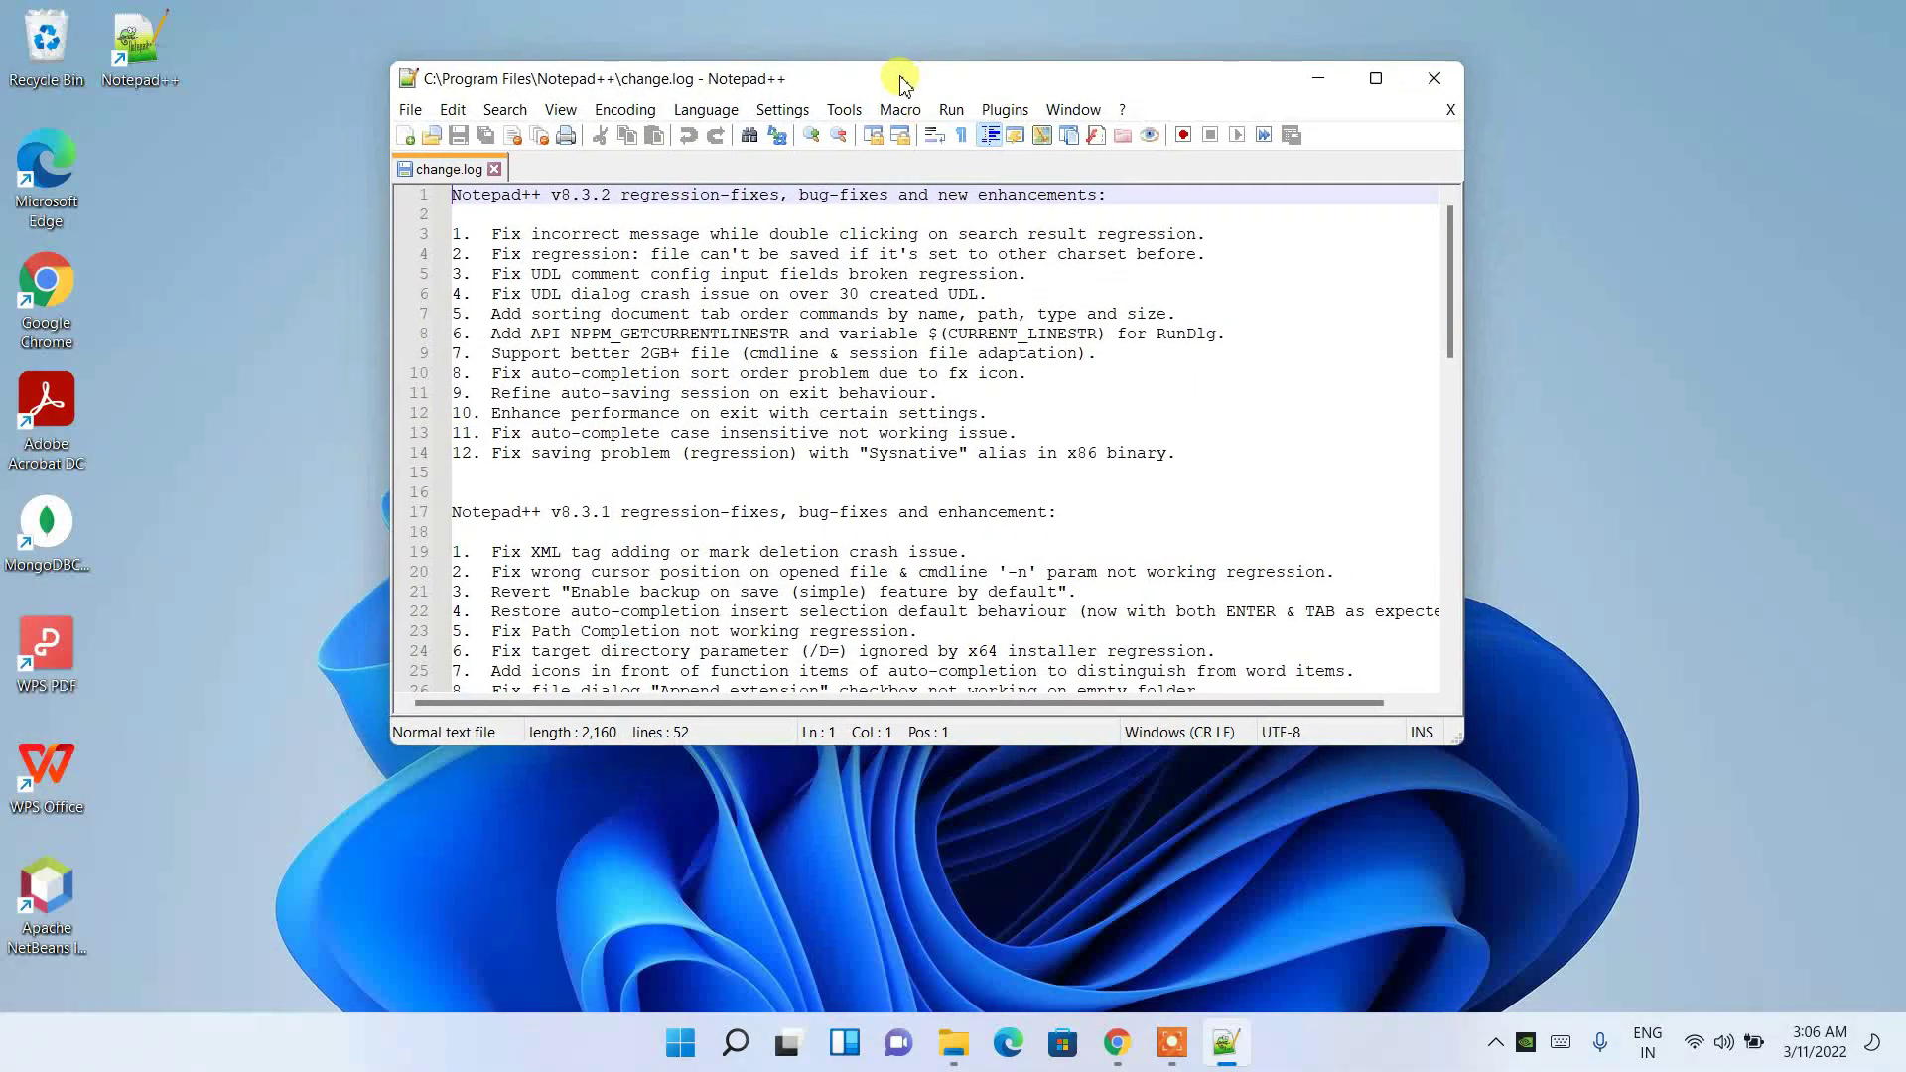
{"action": "left_click", "coordinate": [1422, 82]}
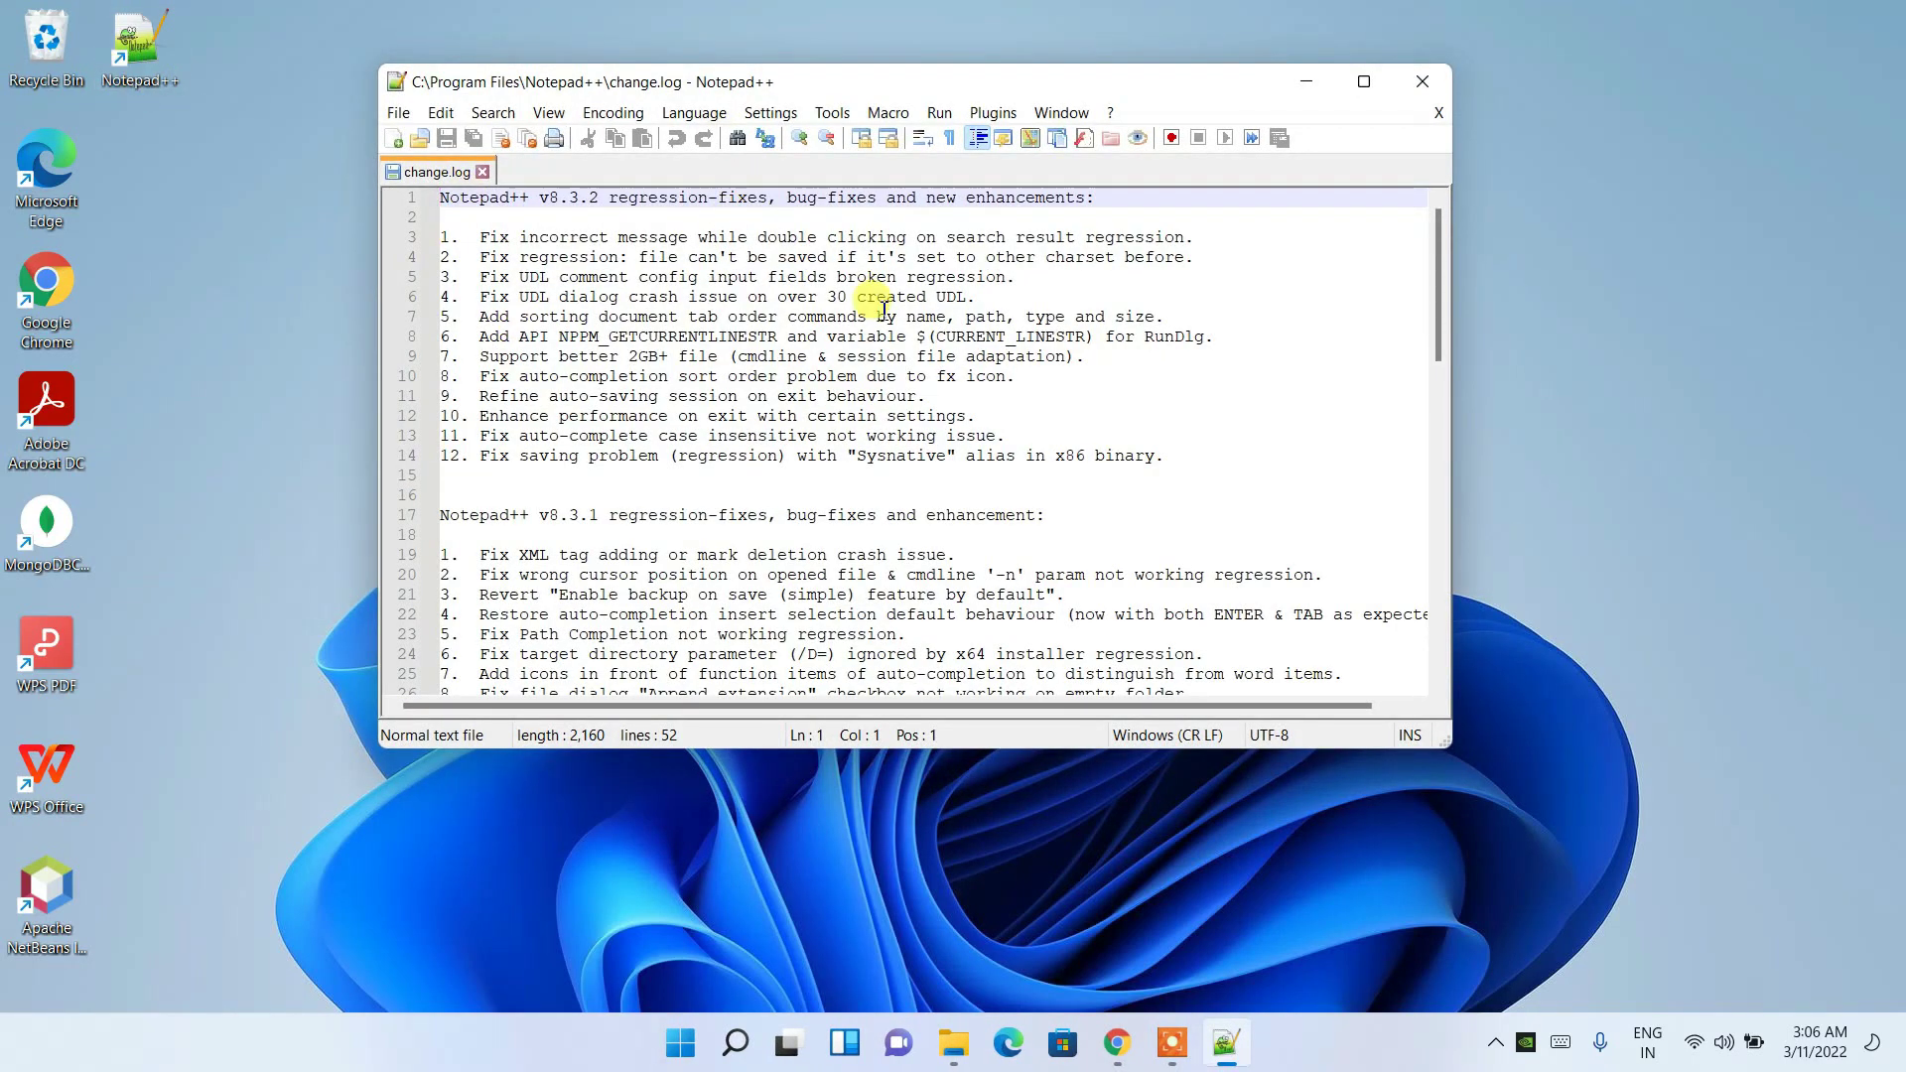
{"action": "left_click", "coordinate": [1362, 81]}
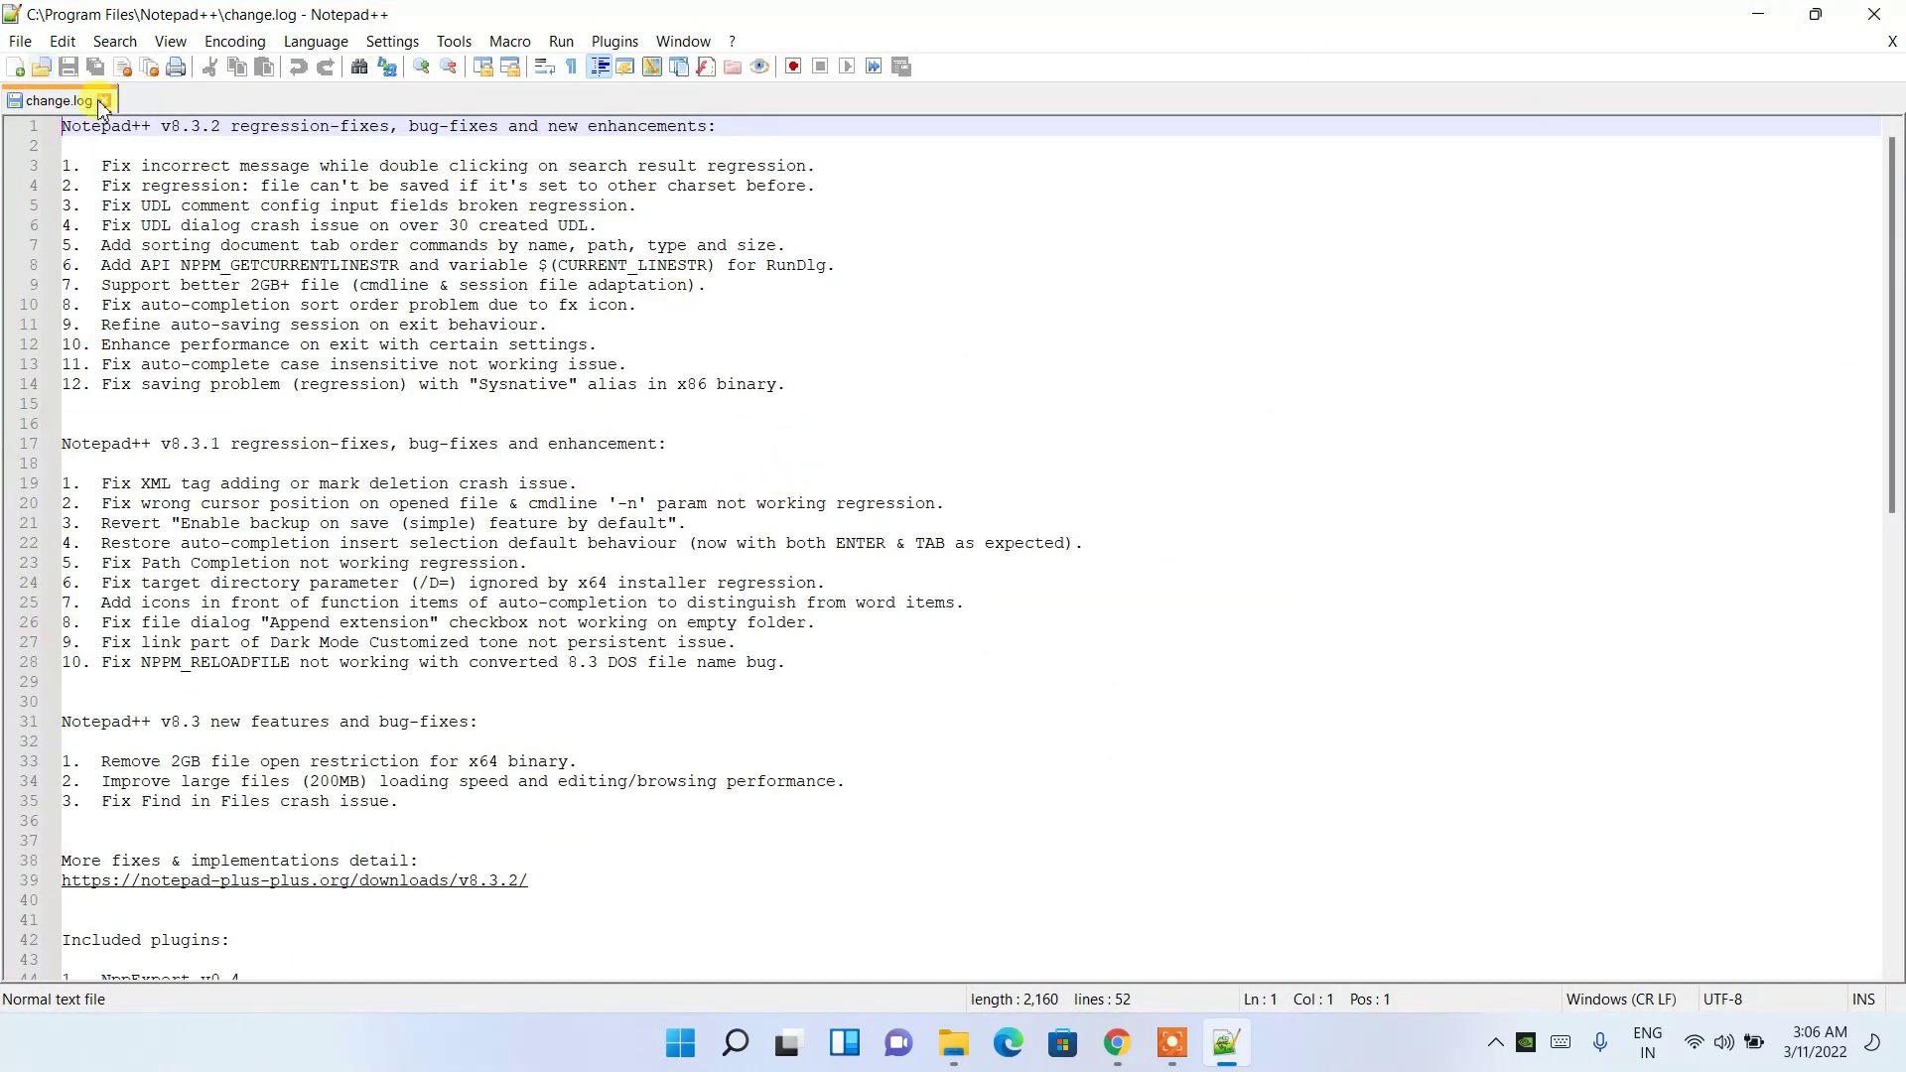
{"action": "left_click_drag", "start_coordinate": [63, 126], "coordinate": [225, 127]}
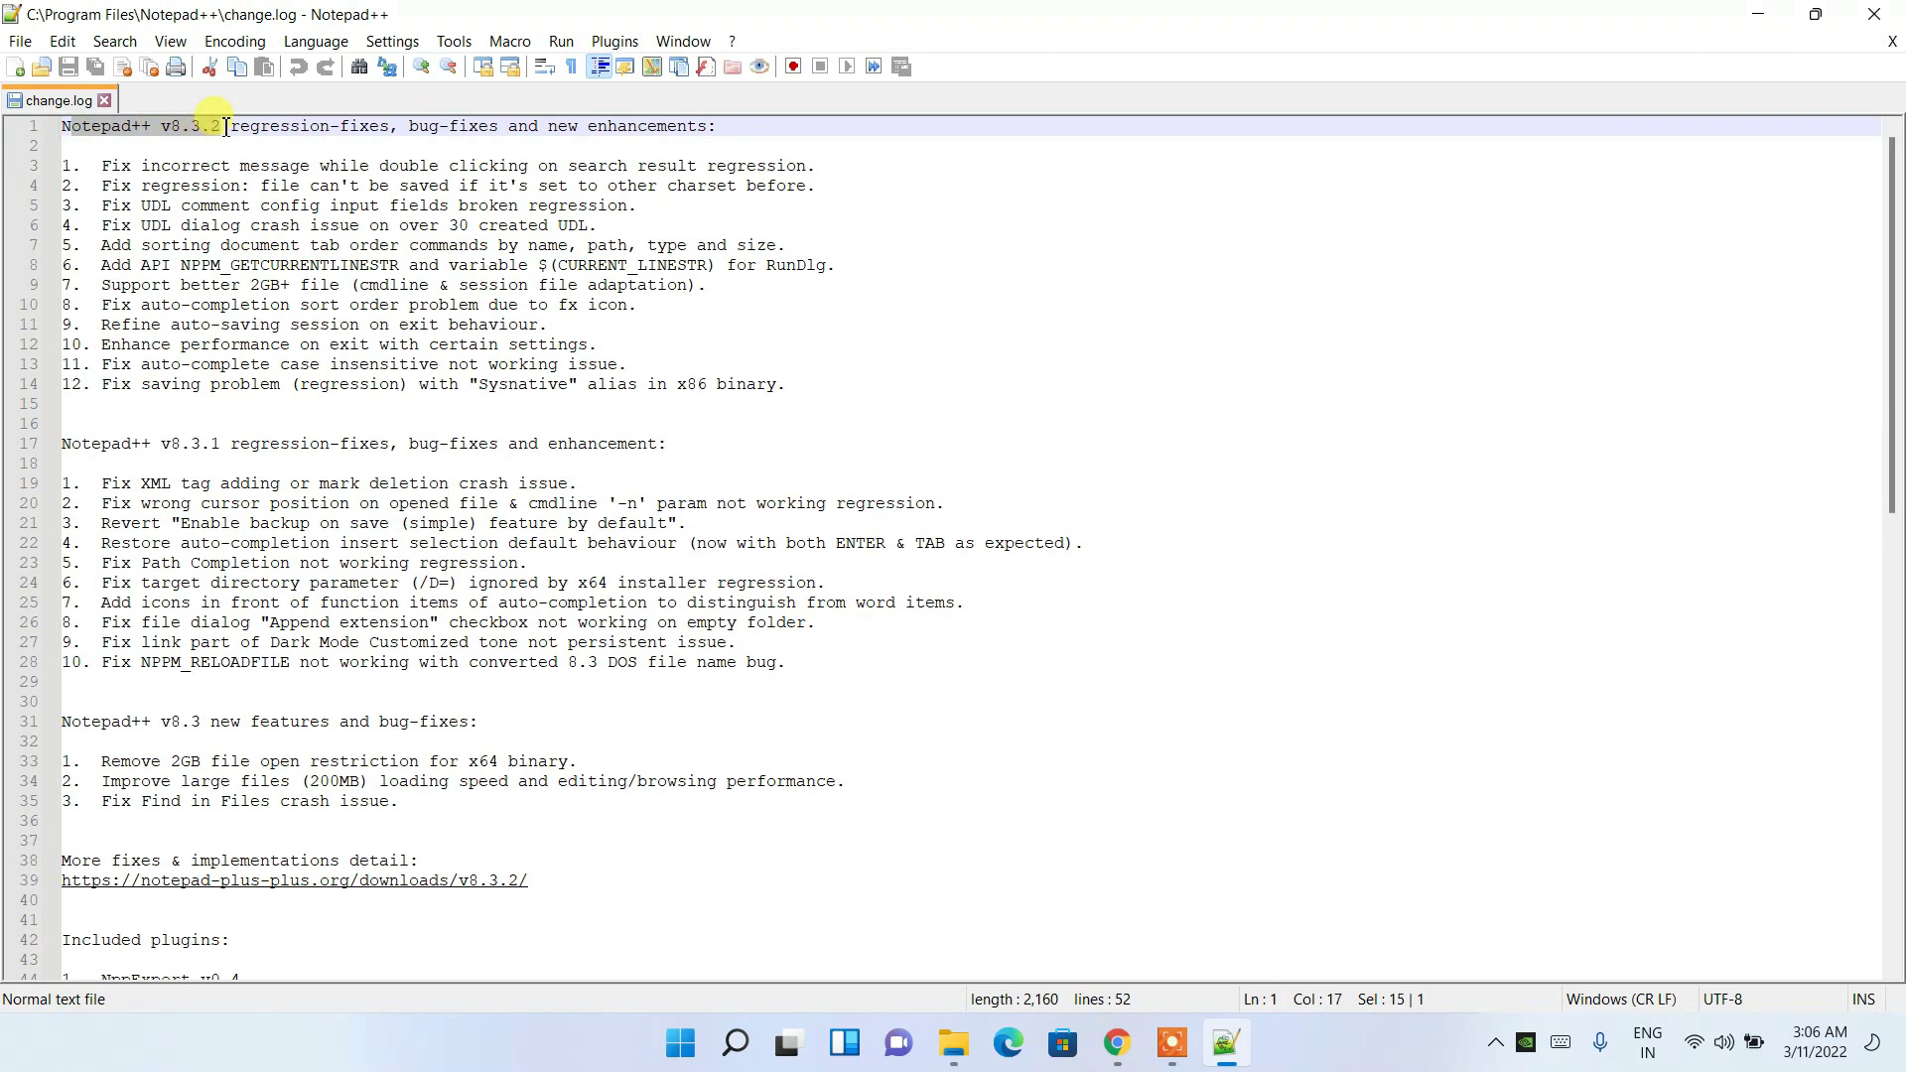